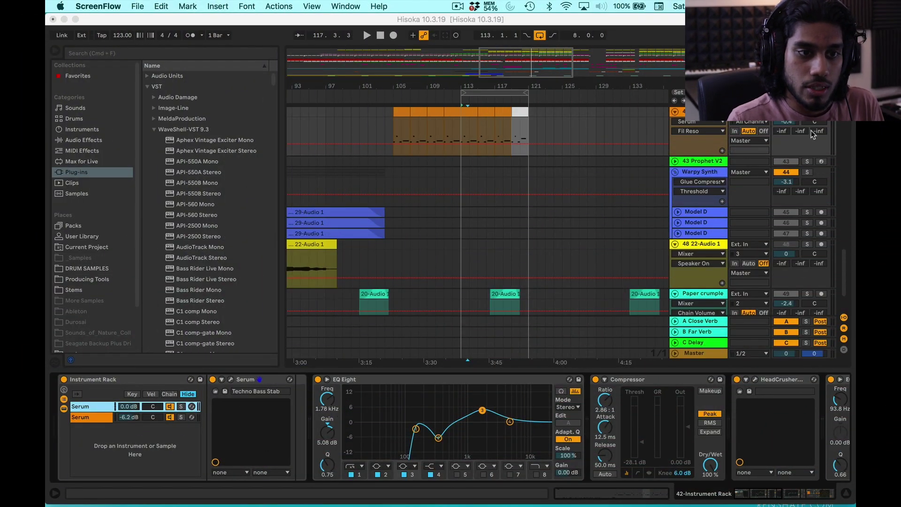
# Play the bass stab from bar 113 and select the rack's first Serum layer
pyautogui.click(458, 132)
pyautogui.press('space')
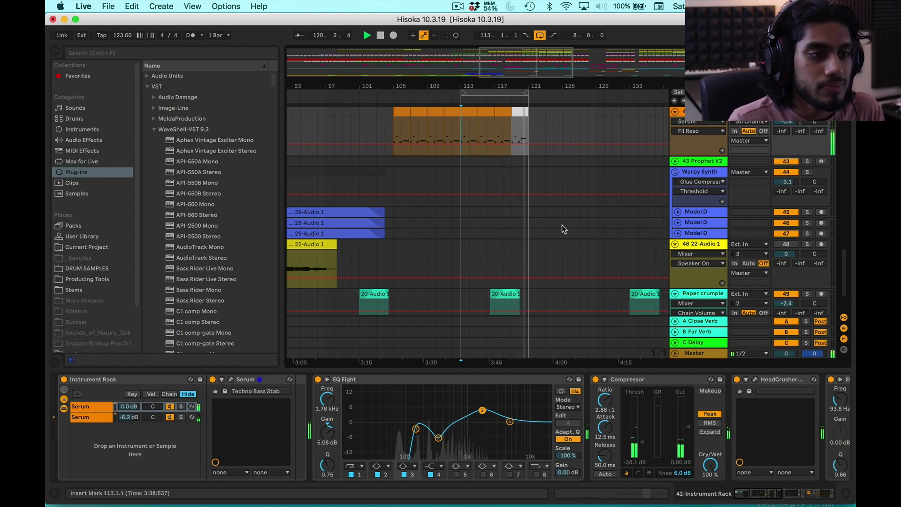
pyautogui.press('space')
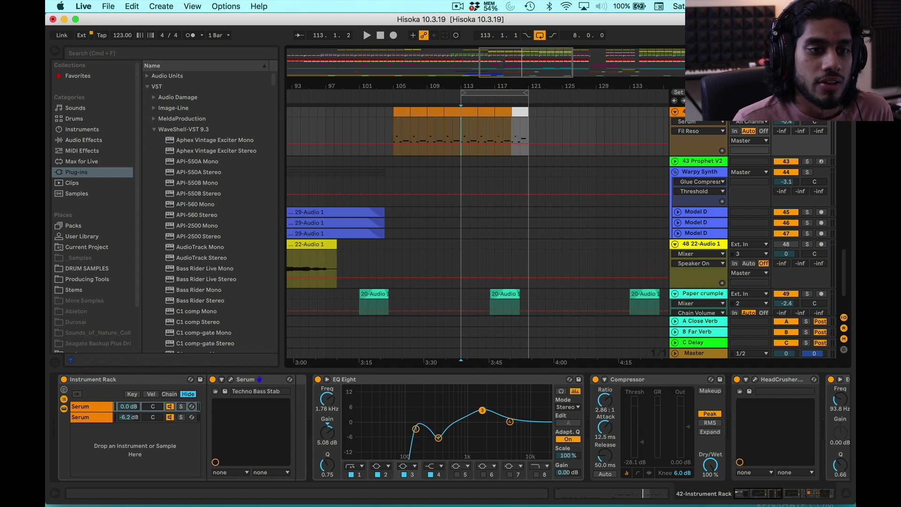
pyautogui.press('space')
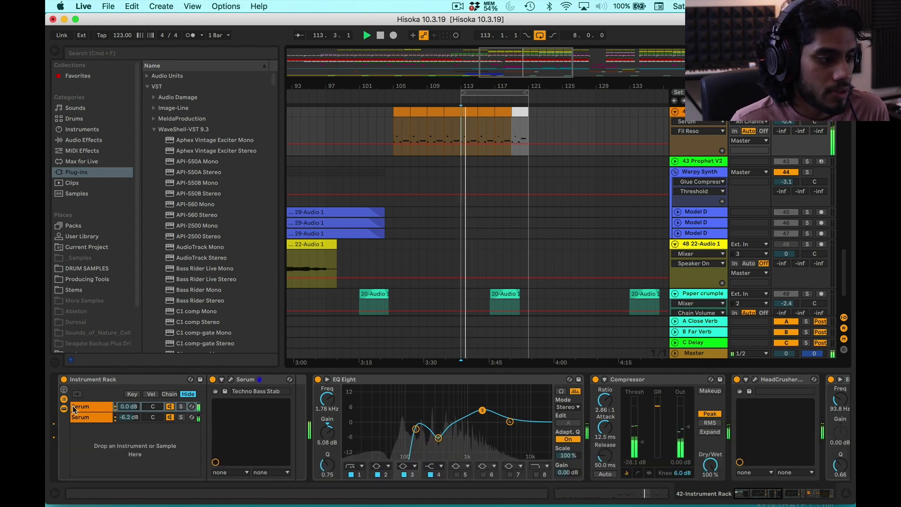
pyautogui.click(86, 415)
pyautogui.press('space')
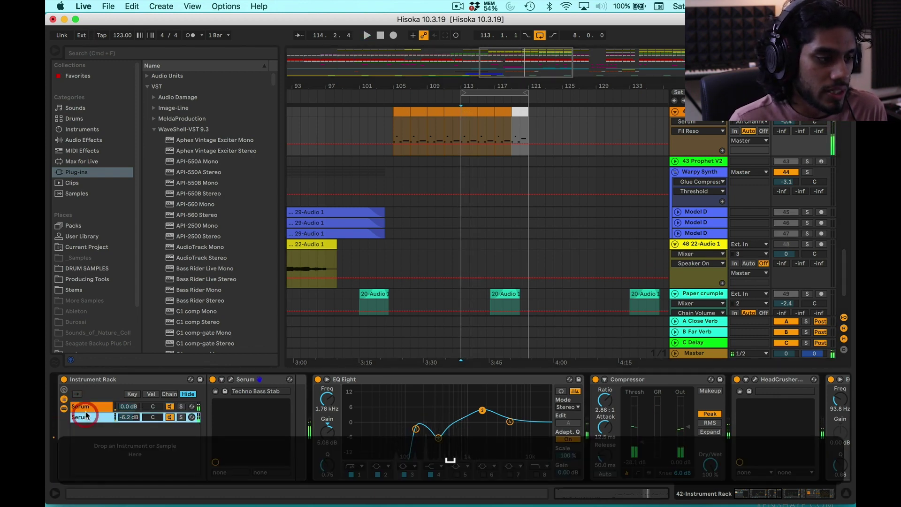
pyautogui.click(89, 407)
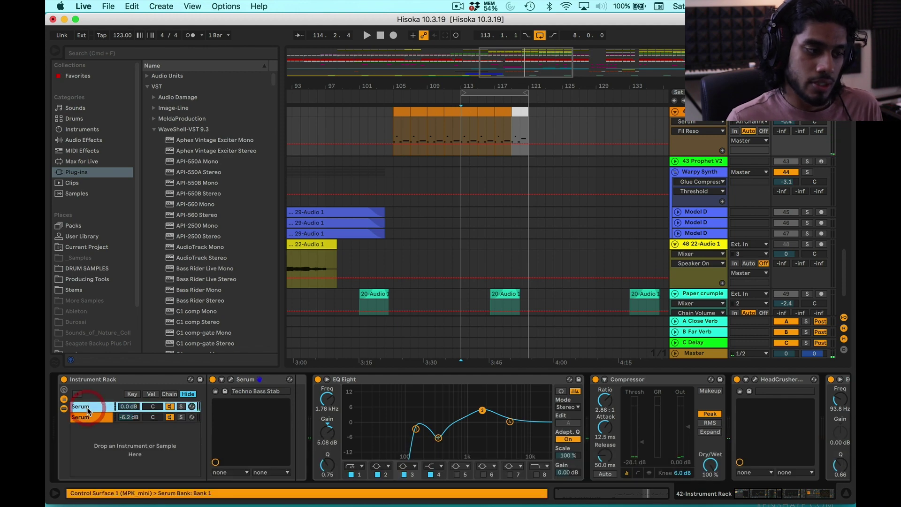
# Open the first layer's Serum editor and shorten envelope 1 decay to 485 ms
pyautogui.click(230, 381)
pyautogui.moveTo(471, 43); pyautogui.dragTo(468, 36)
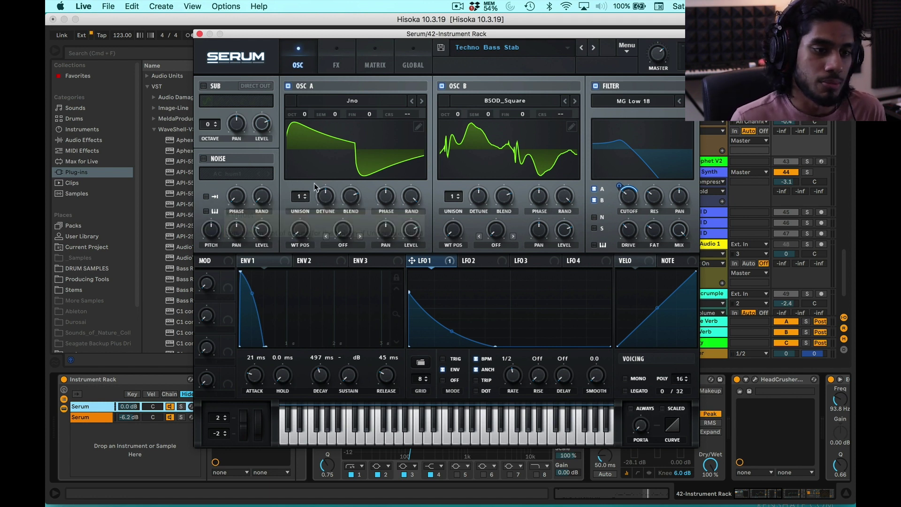
pyautogui.click(258, 263)
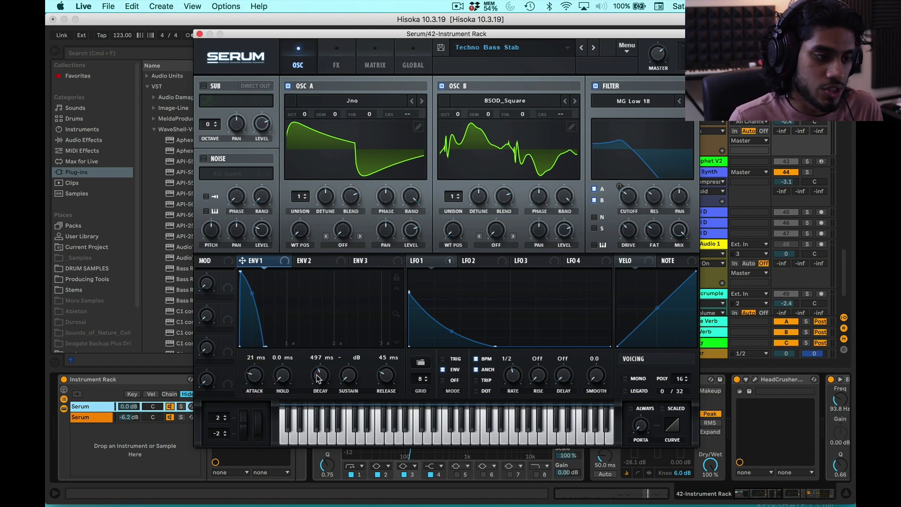
pyautogui.press('space')
pyautogui.moveTo(319, 376)
pyautogui.mouseDown()
pyautogui.moveTo(322, 364)
pyautogui.moveTo(322, 382)
pyautogui.mouseUp()
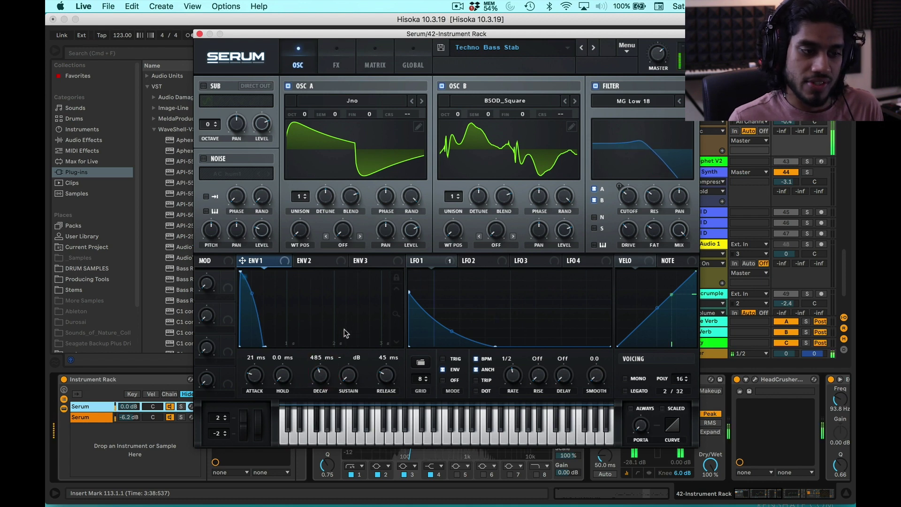
pyautogui.click(415, 261)
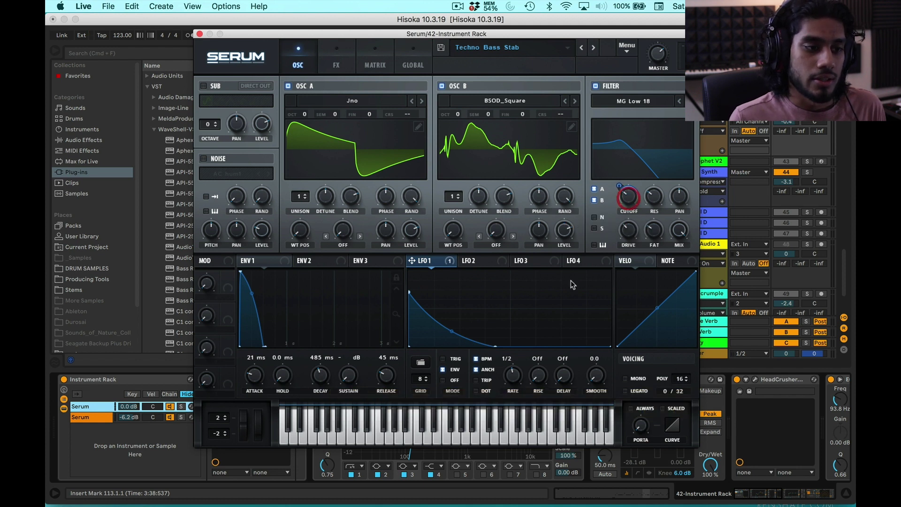
# Drag the LFO 1 curve's end node a little to the left
pyautogui.moveTo(495, 346)
pyautogui.mouseDown()
pyautogui.moveTo(440, 346)
pyautogui.moveTo(493, 359)
pyautogui.moveTo(483, 351)
pyautogui.mouseUp()
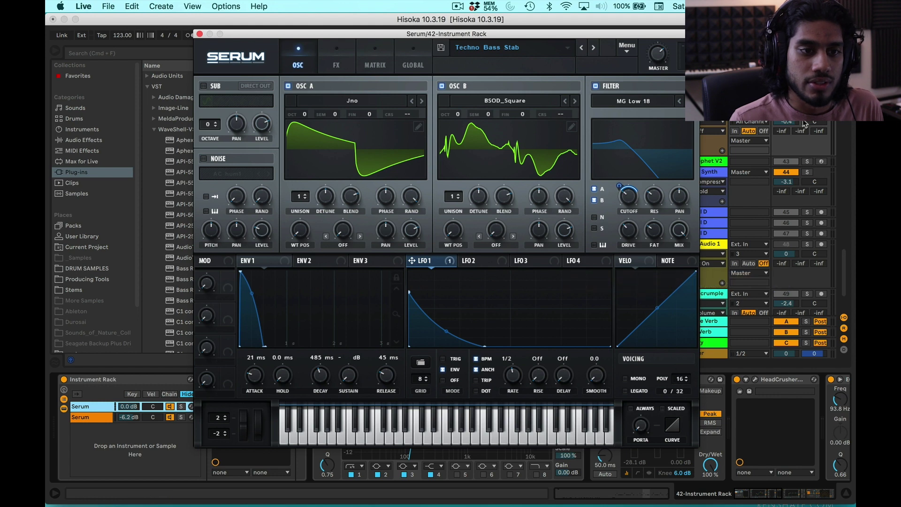
# While the stab plays, set the MG Low 18 filter drive to 33% and fat to 25%
pyautogui.press('space')
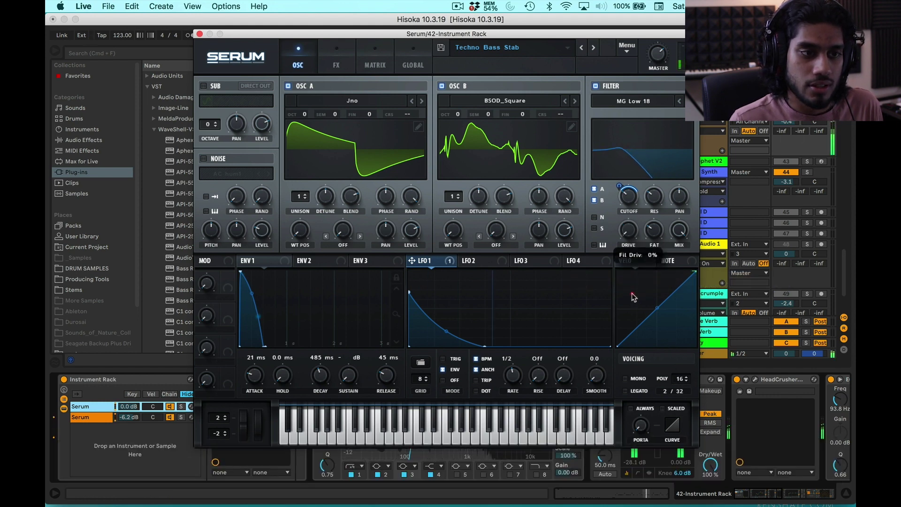
pyautogui.moveTo(633, 294); pyautogui.dragTo(633, 242)
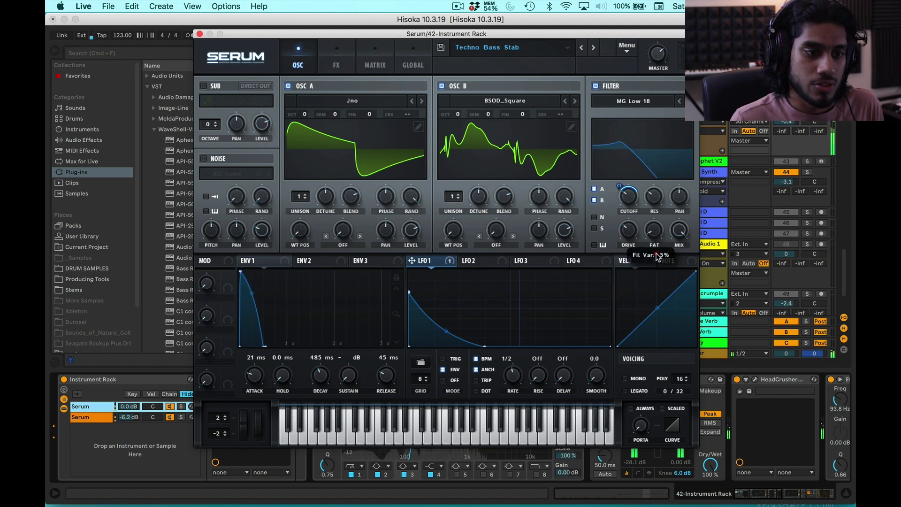
pyautogui.moveTo(654, 239); pyautogui.dragTo(655, 199)
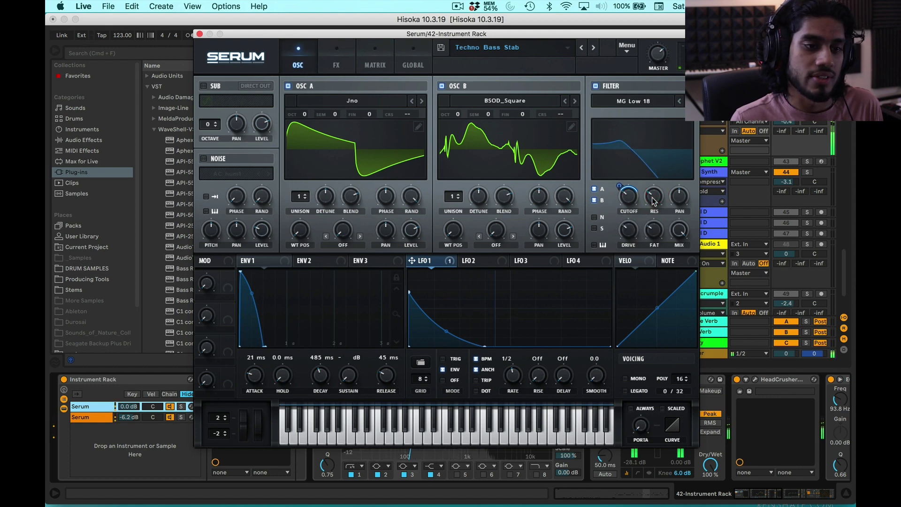
pyautogui.press('space')
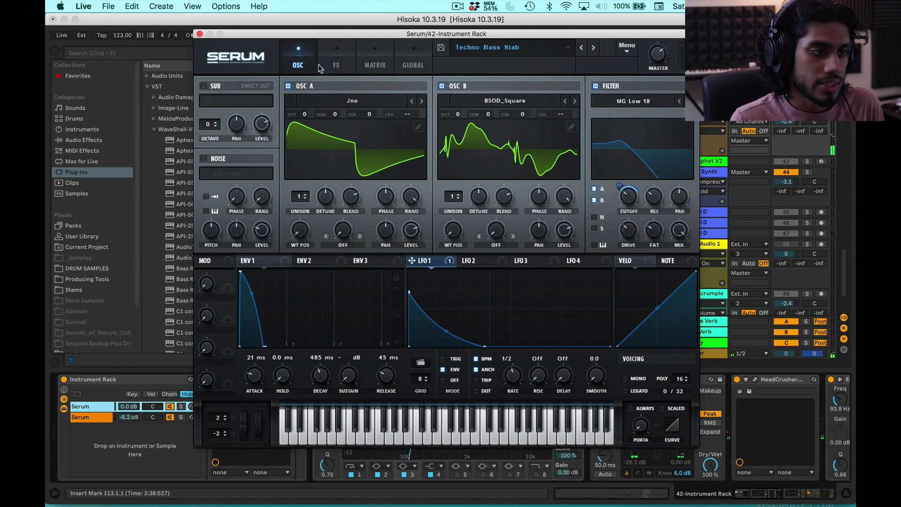
# Show Serum's FX rack and A/B the SoftClip distortion, leaving it enabled
pyautogui.click(335, 67)
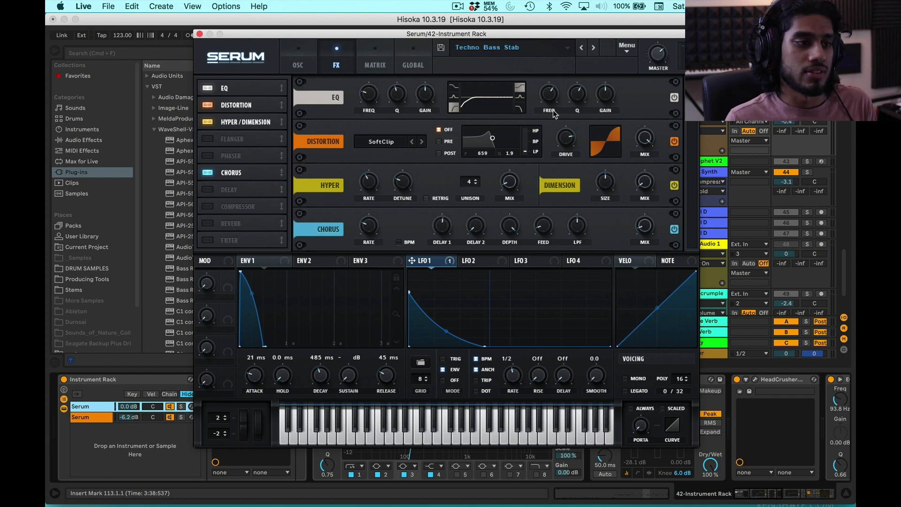
pyautogui.click(362, 97)
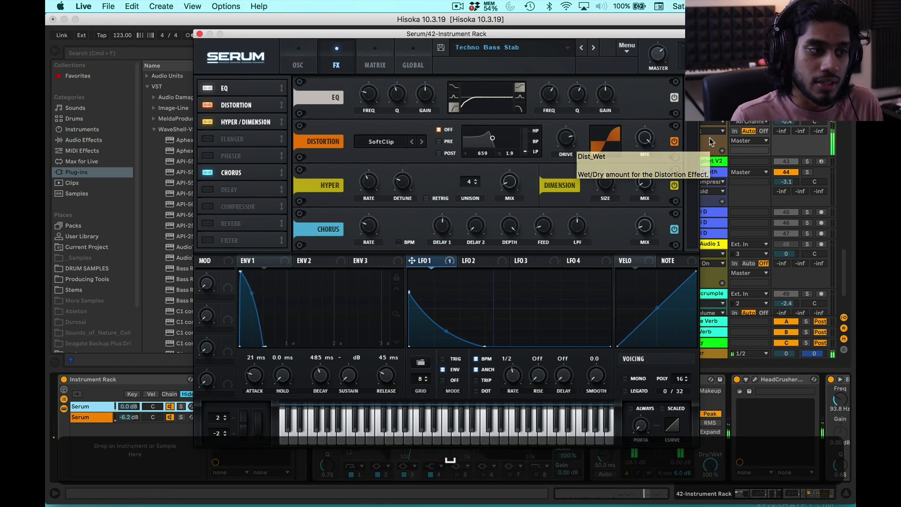
pyautogui.click(208, 105)
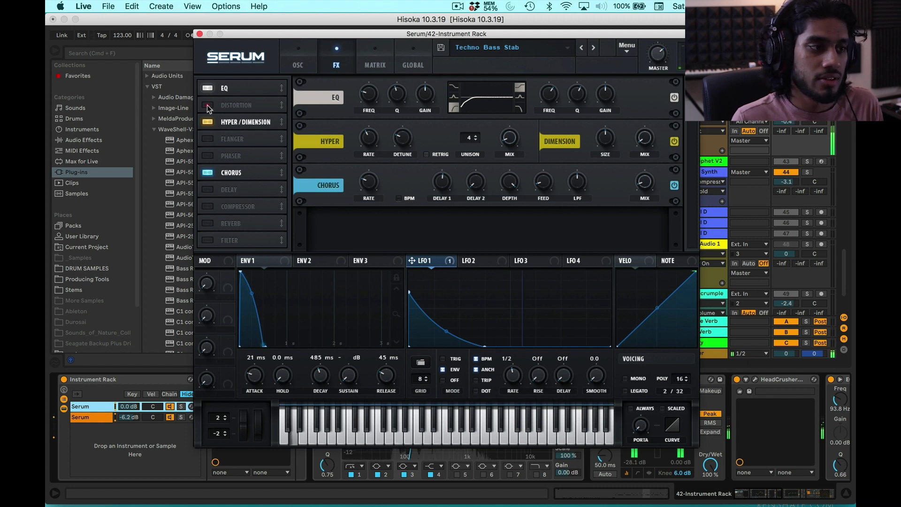
pyautogui.click(207, 106)
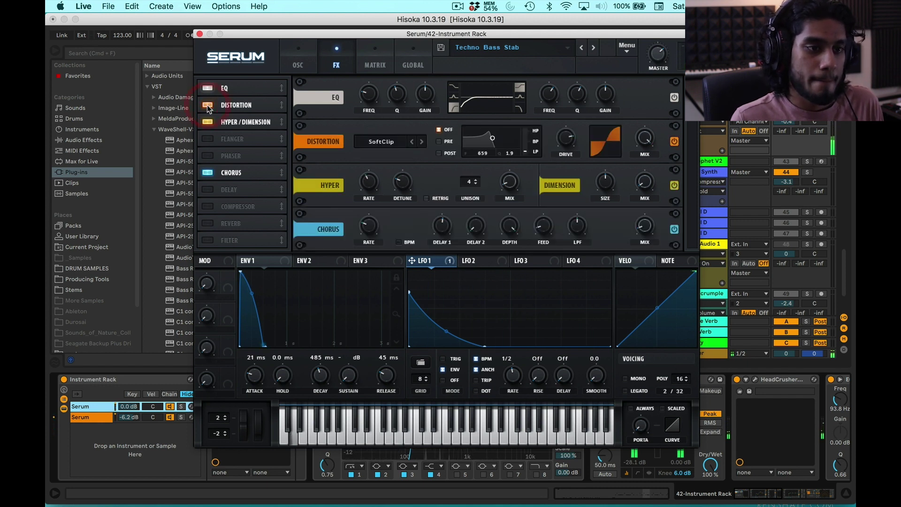
# Sweep the Chorus wet mix up to 100% and back down to 8%
pyautogui.click(512, 183)
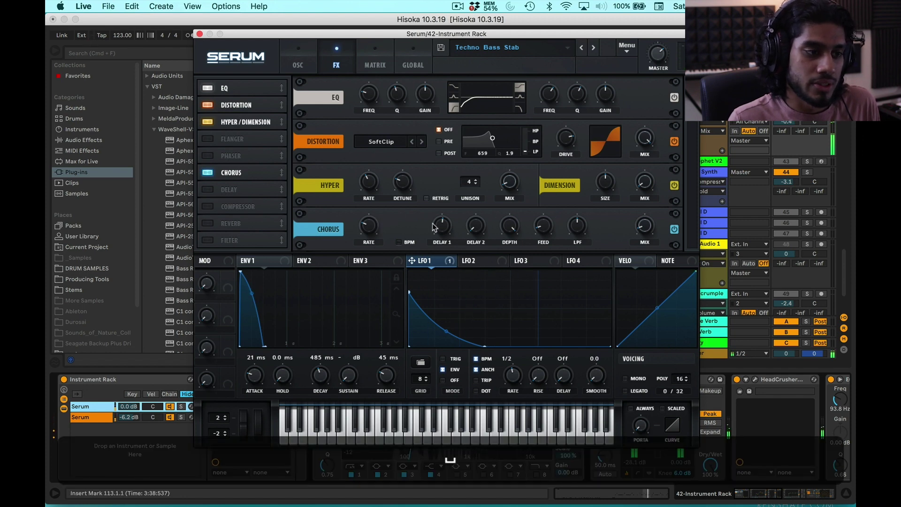
pyautogui.moveTo(370, 227)
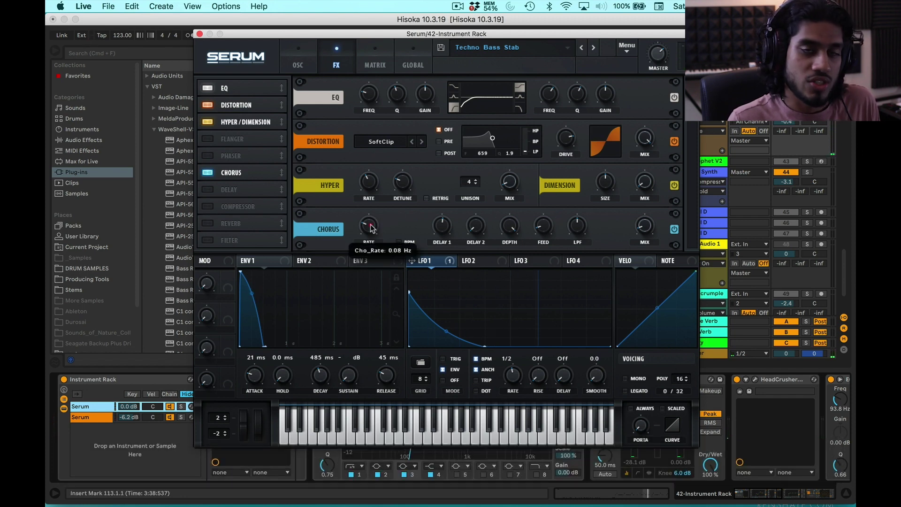
pyautogui.click(371, 227)
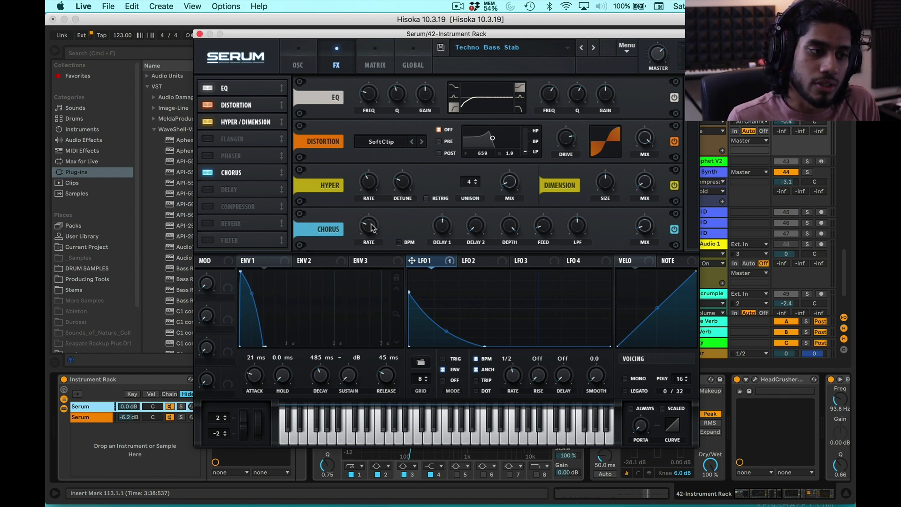
pyautogui.click(651, 233)
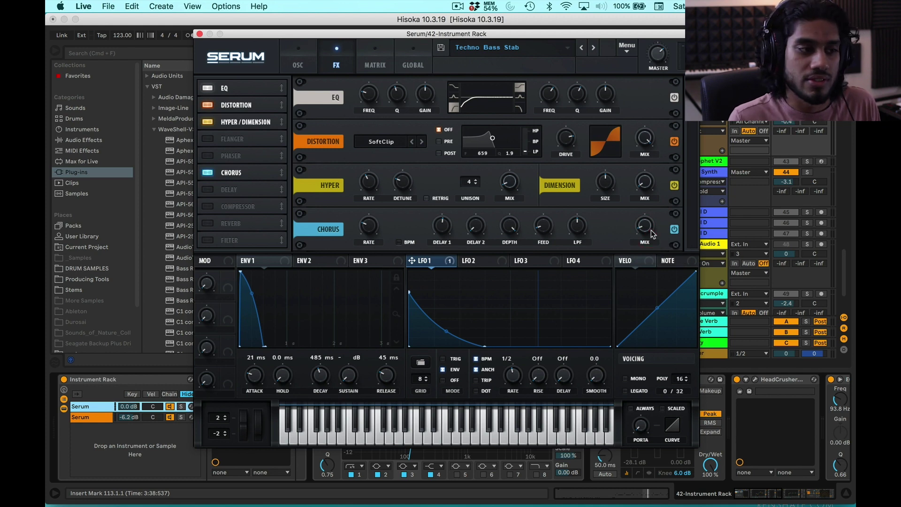
pyautogui.moveTo(651, 233)
pyautogui.mouseDown()
pyautogui.moveTo(662, 112)
pyautogui.moveTo(639, 222)
pyautogui.mouseUp()
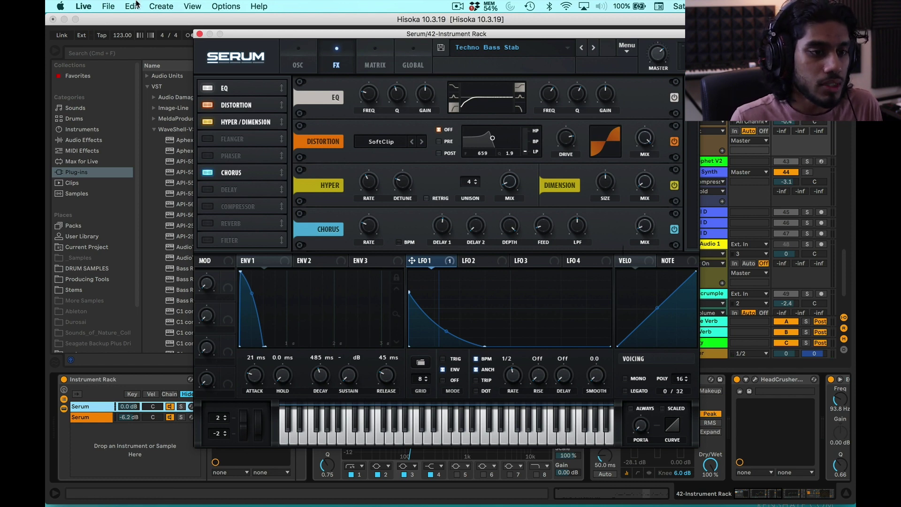
# Close the Serum window and select the second Serum chain in the Instrument Rack
pyautogui.click(199, 34)
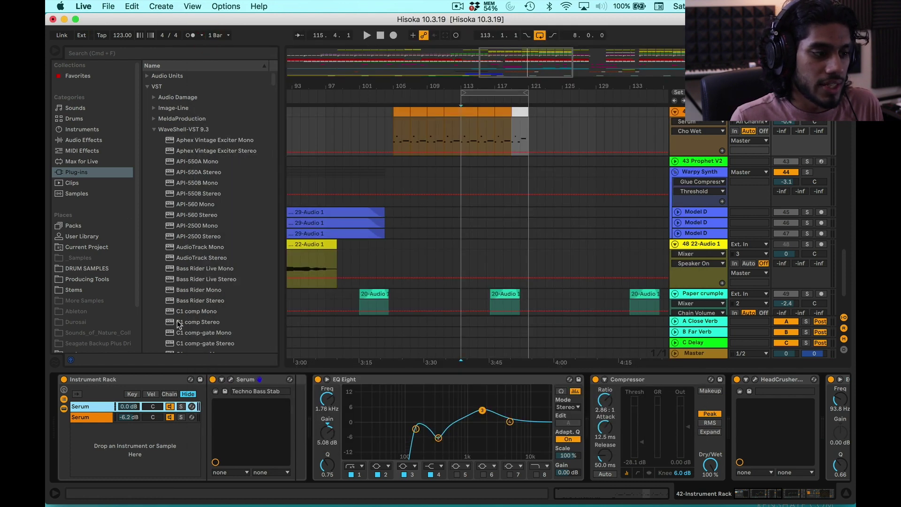
pyautogui.click(87, 406)
pyautogui.click(100, 381)
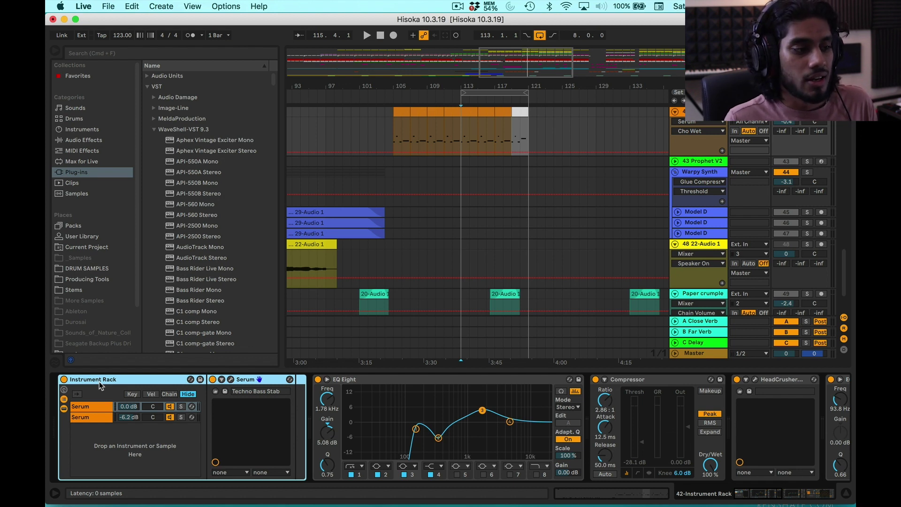
pyautogui.click(94, 407)
pyautogui.click(91, 418)
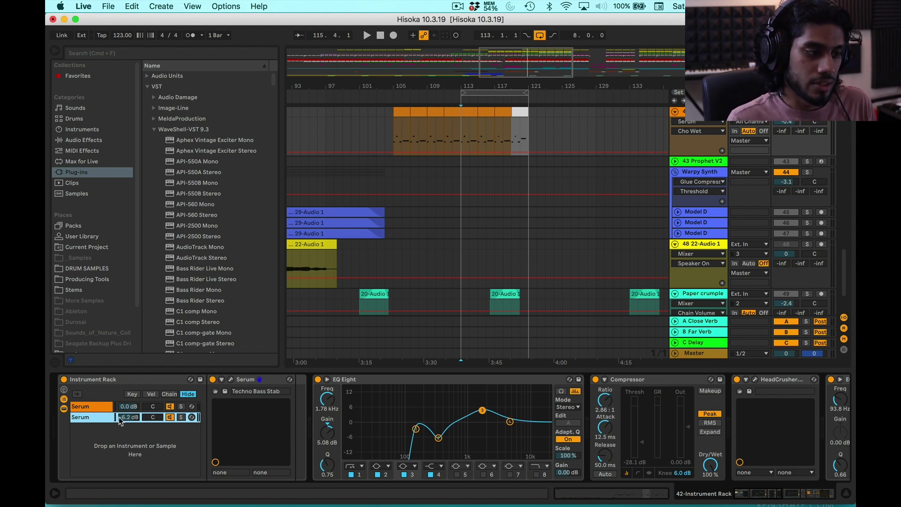
pyautogui.click(80, 419)
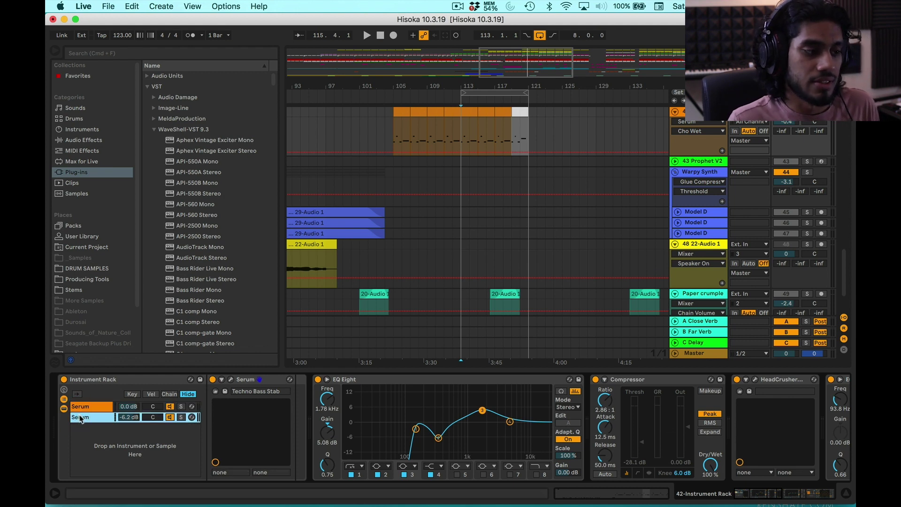
pyautogui.click(82, 417)
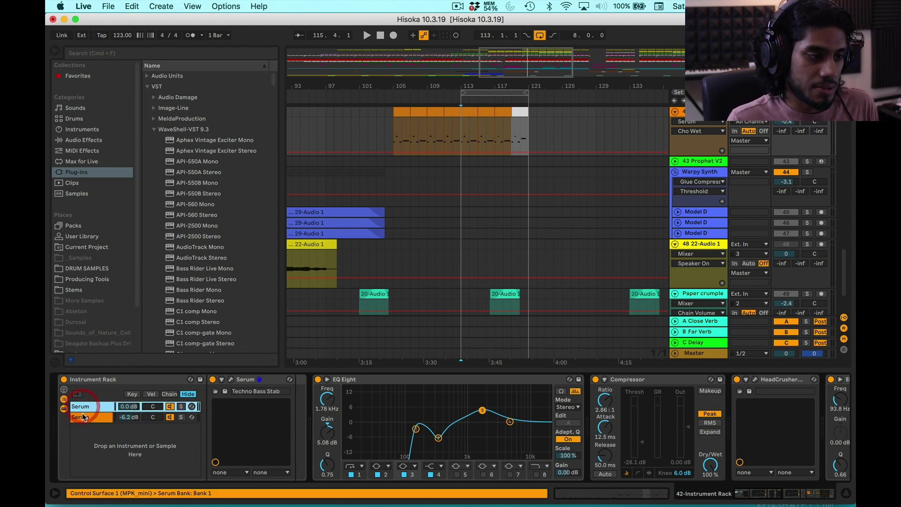
# Open the second layer's Serum editor and solo each rack chain in turn
pyautogui.click(230, 379)
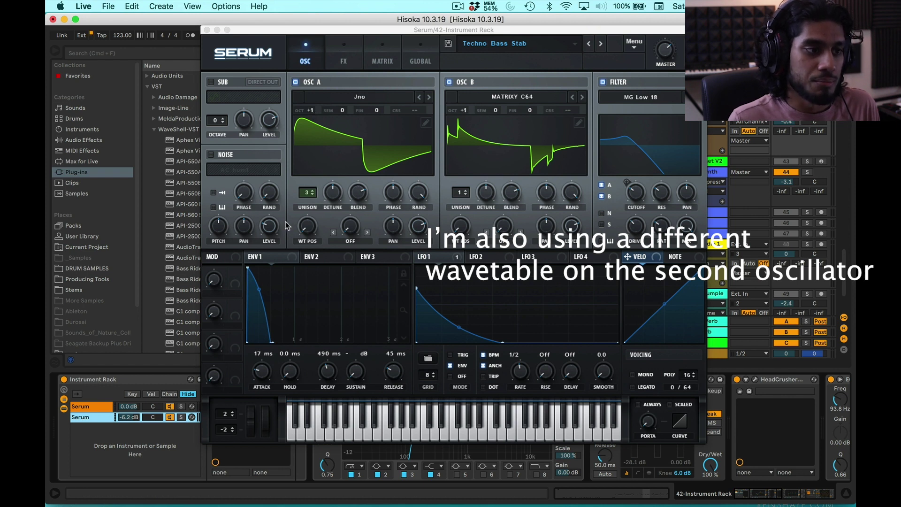
pyautogui.click(181, 417)
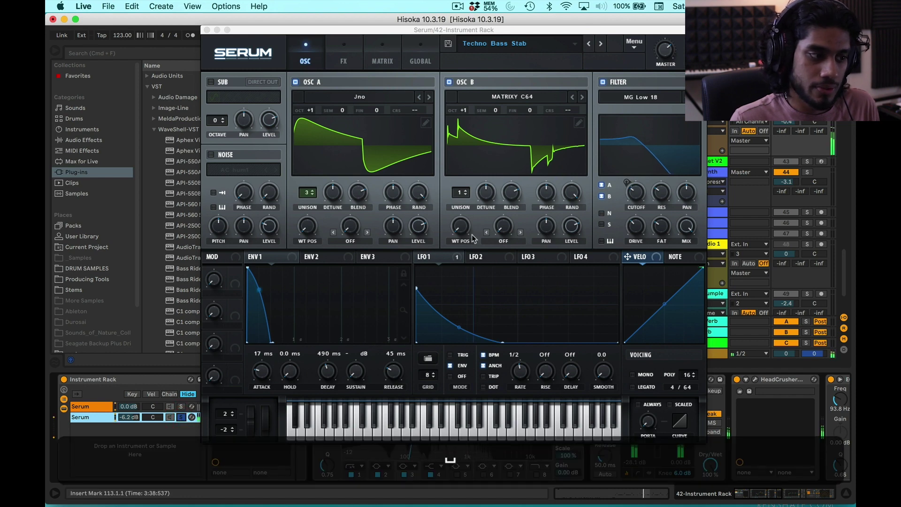
pyautogui.click(181, 418)
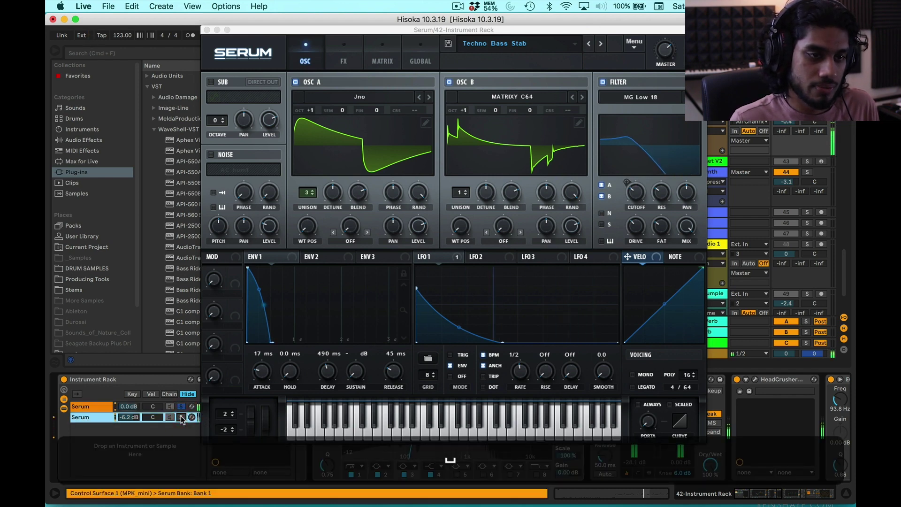
pyautogui.click(137, 419)
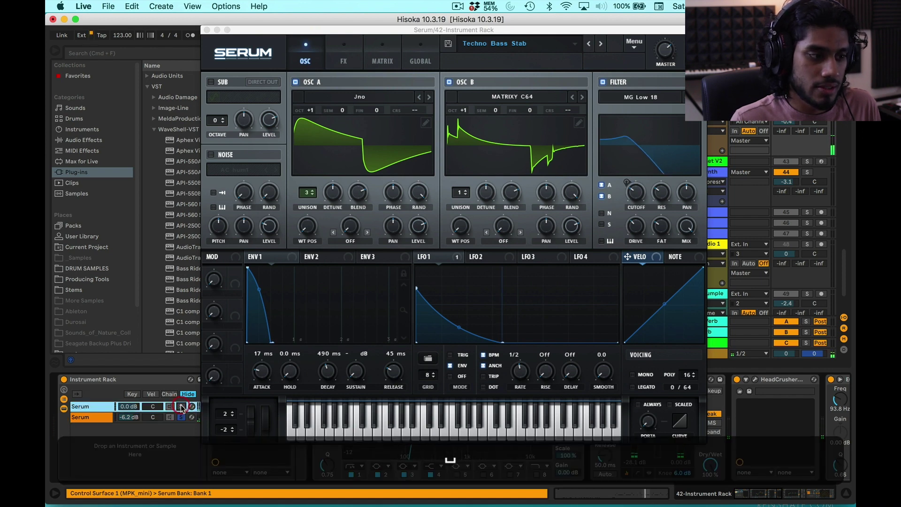
pyautogui.click(84, 416)
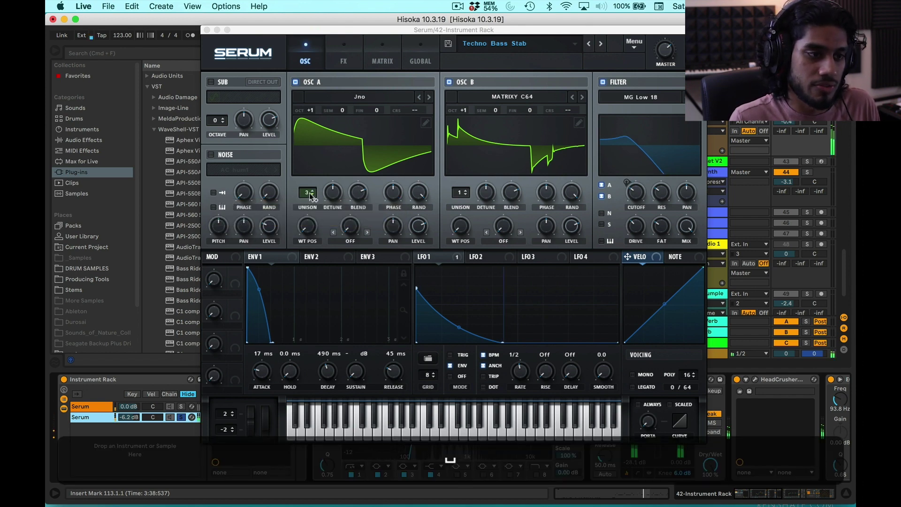
# Try oscillator A unison at 1 then 2 voices, and view LFO 1's cutoff modulation
pyautogui.moveTo(293, 198); pyautogui.dragTo(306, 270)
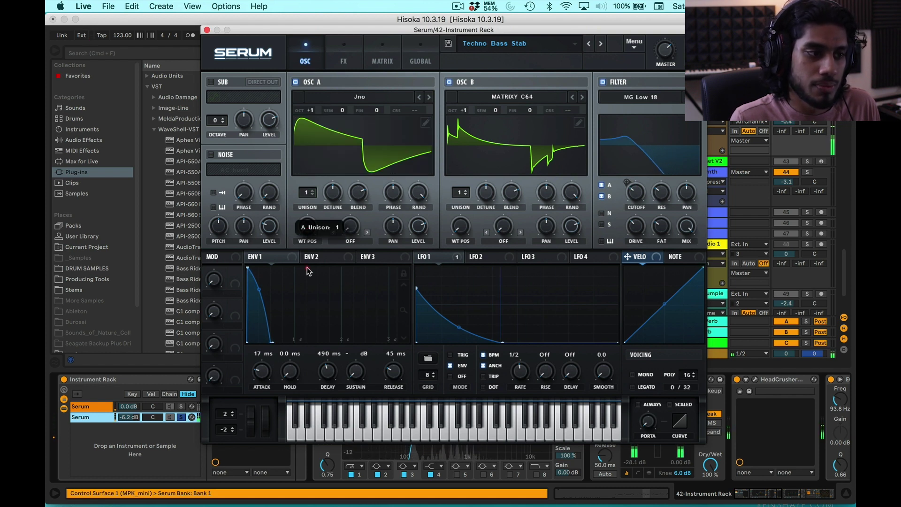
pyautogui.moveTo(306, 270); pyautogui.dragTo(312, 197)
pyautogui.click(89, 417)
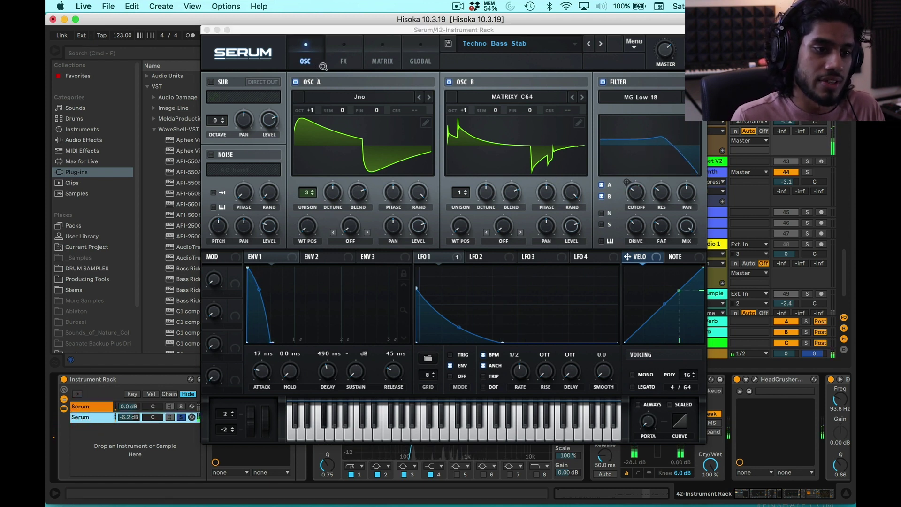
pyautogui.click(346, 61)
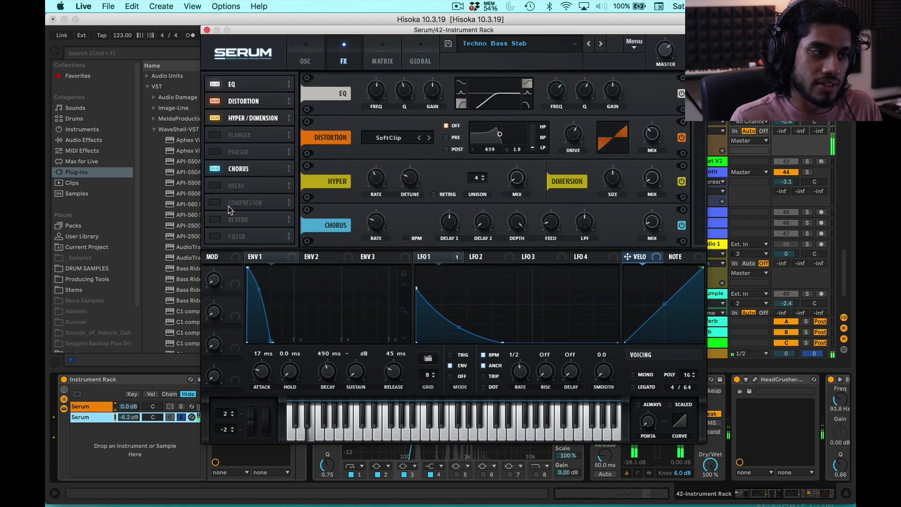
pyautogui.click(305, 61)
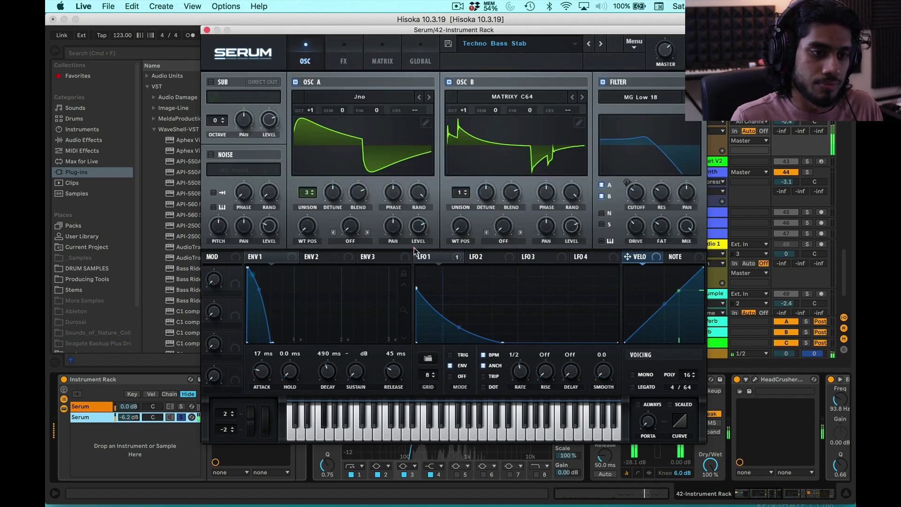
pyautogui.click(428, 256)
pyautogui.moveTo(638, 195)
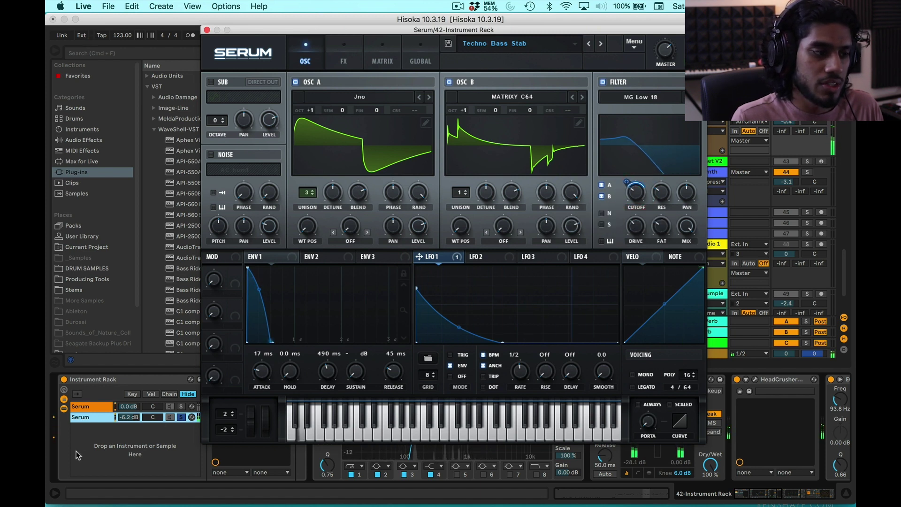
pyautogui.click(86, 417)
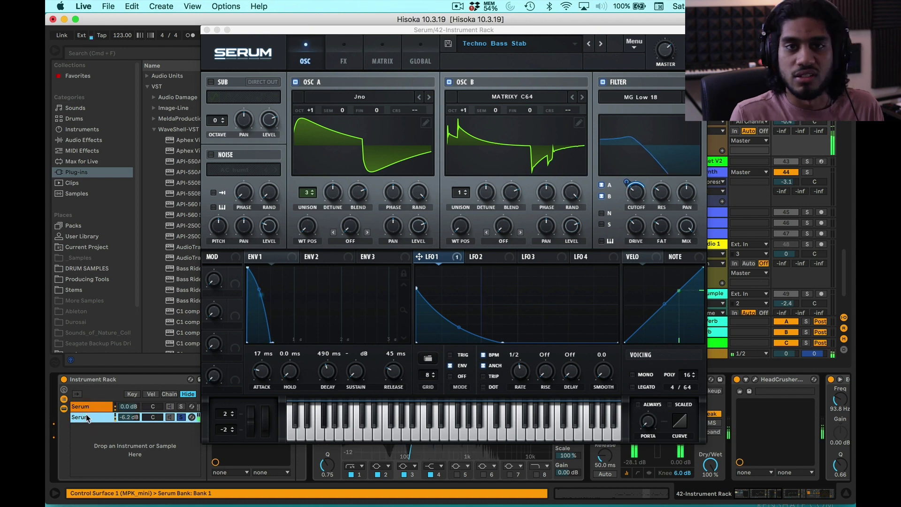
pyautogui.click(217, 29)
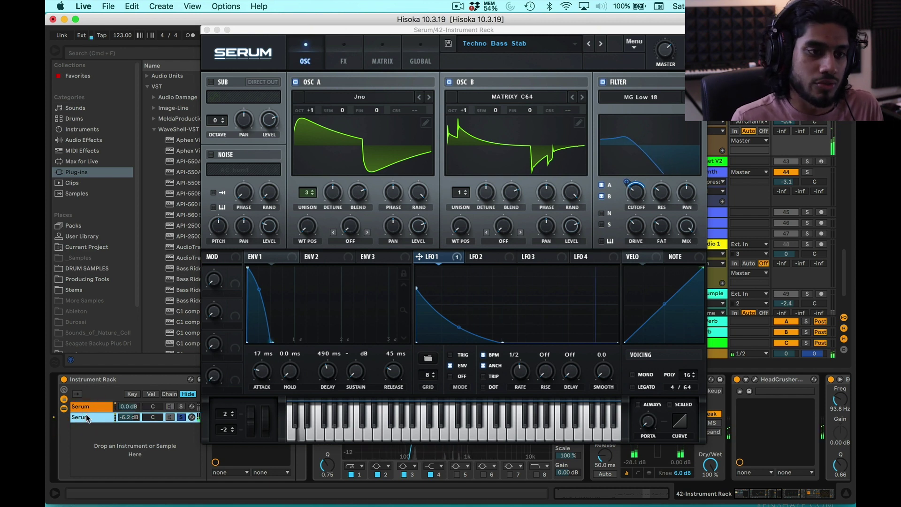
# Close Serum, compare EQ Eight with band 2's low-mid dip off and on, then view band 5
pyautogui.click(207, 29)
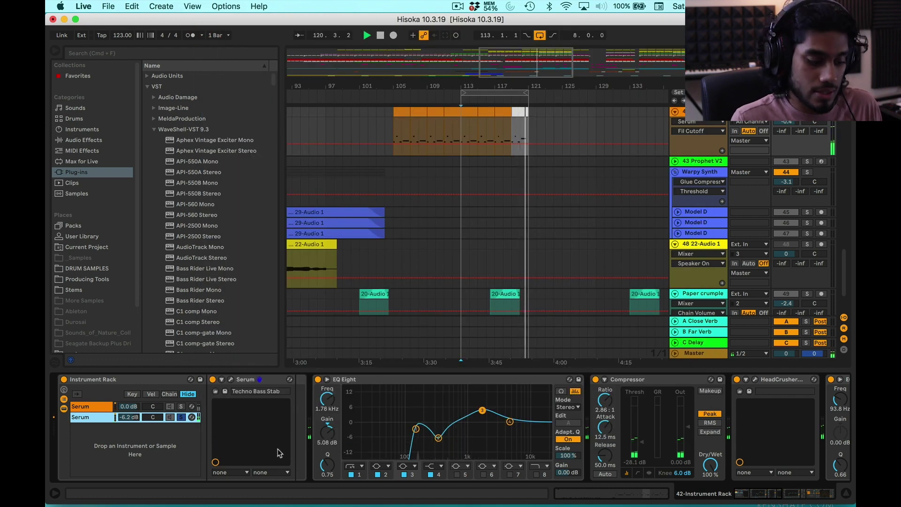
pyautogui.hscroll(3, 197, 434)
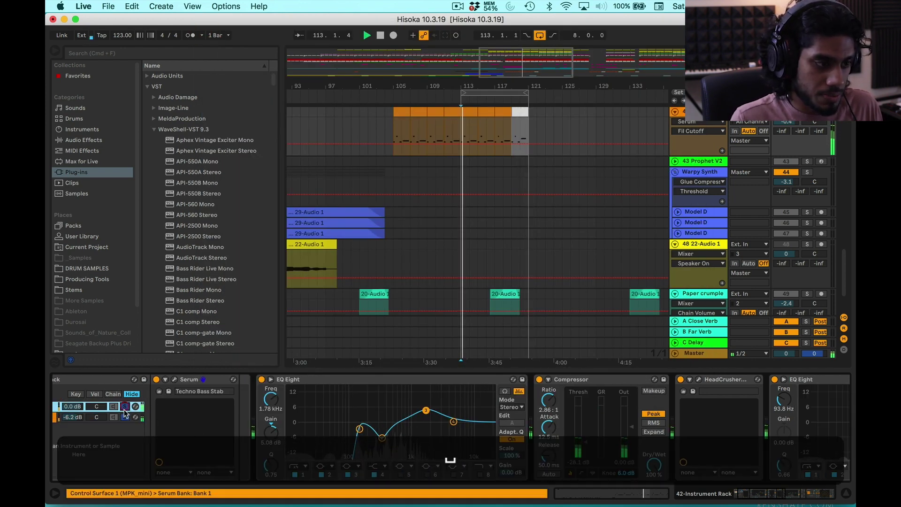
pyautogui.press('space')
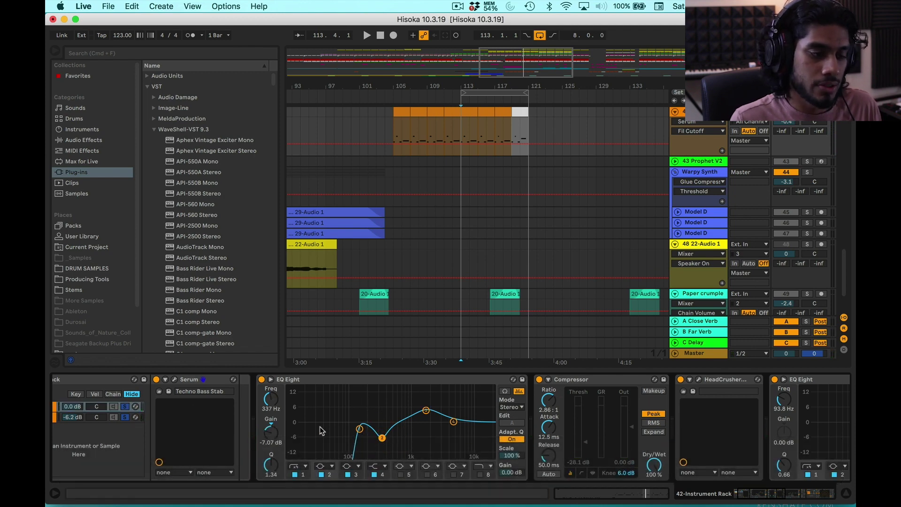
pyautogui.press('space')
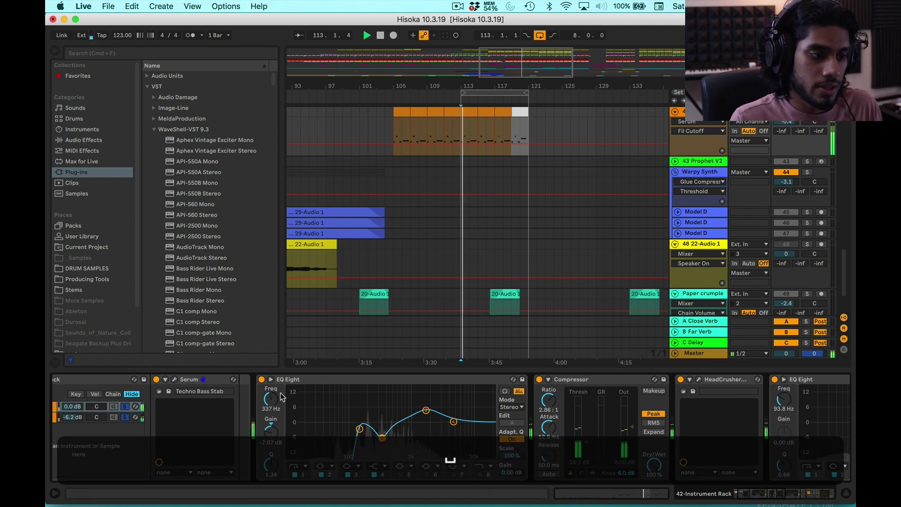
pyautogui.click(321, 474)
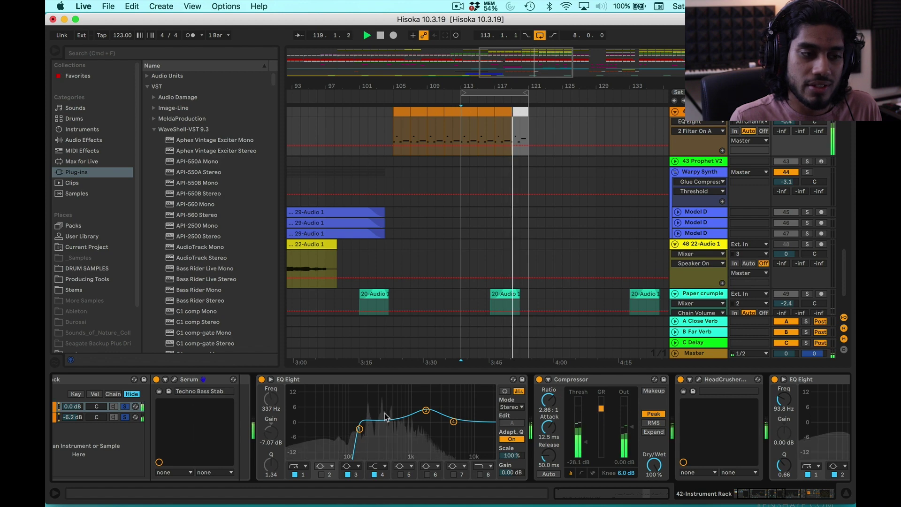
pyautogui.press('space')
pyautogui.press('space')
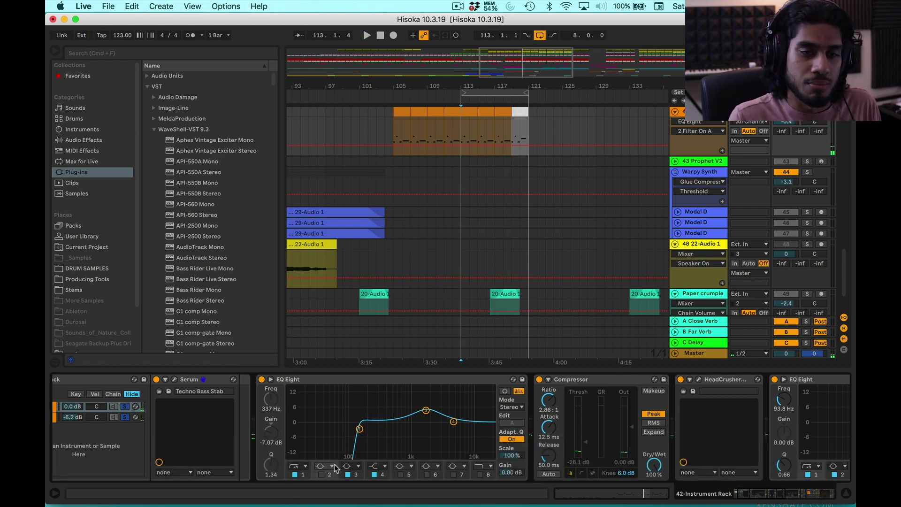
pyautogui.press('space')
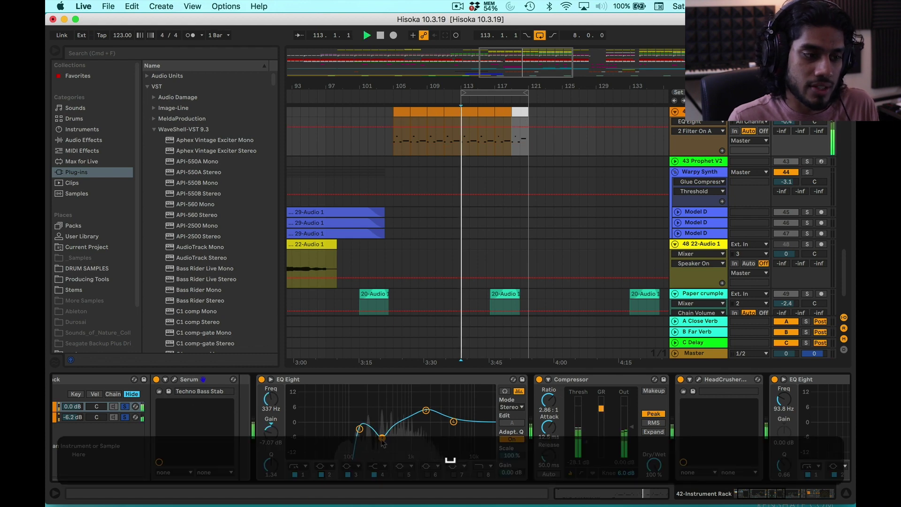
pyautogui.click(426, 410)
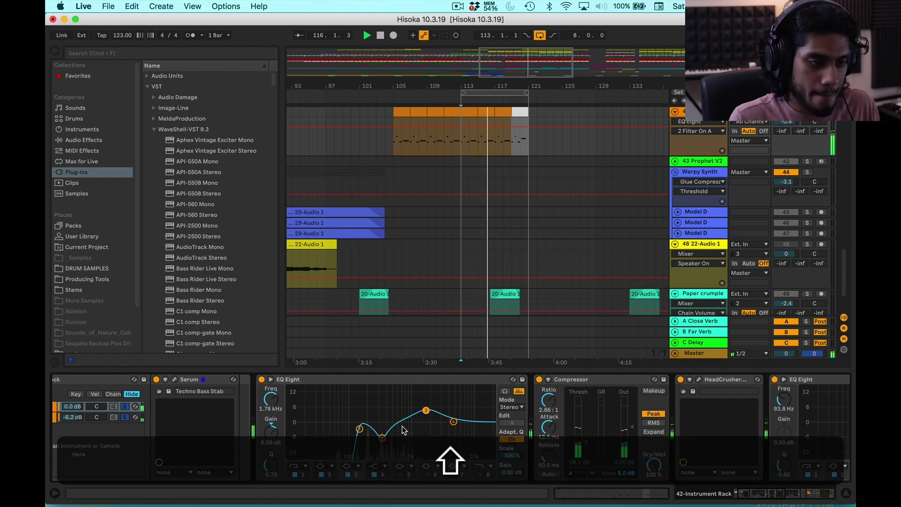
pyautogui.hscroll(3, 403, 430)
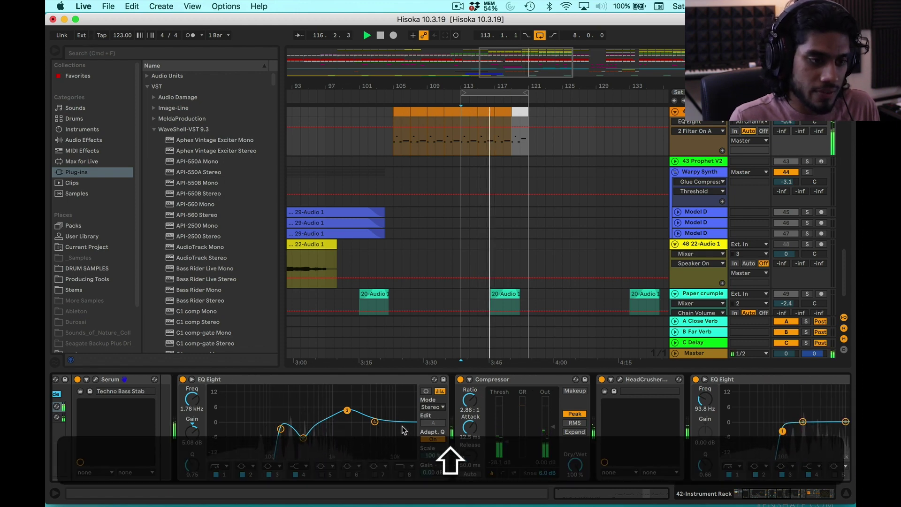
# Audition the stab while selecting the Compressor and each Serum layer
pyautogui.press('space')
pyautogui.click(492, 409)
pyautogui.hscroll(3, 432, 421)
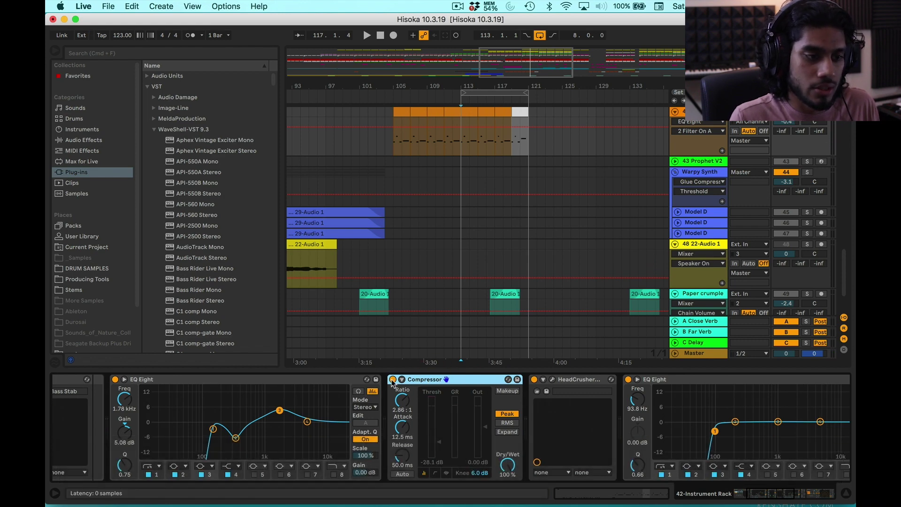
pyautogui.press('space')
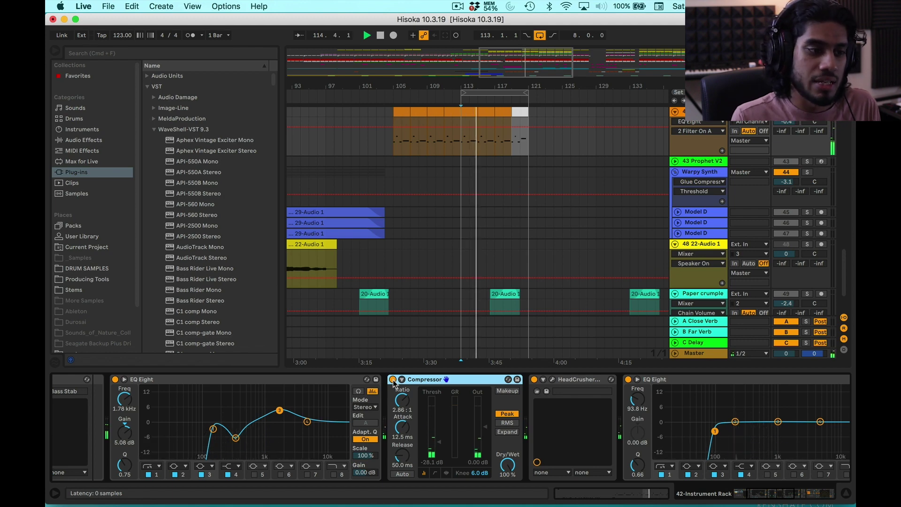
pyautogui.hscroll(-5, 188, 422)
pyautogui.click(81, 417)
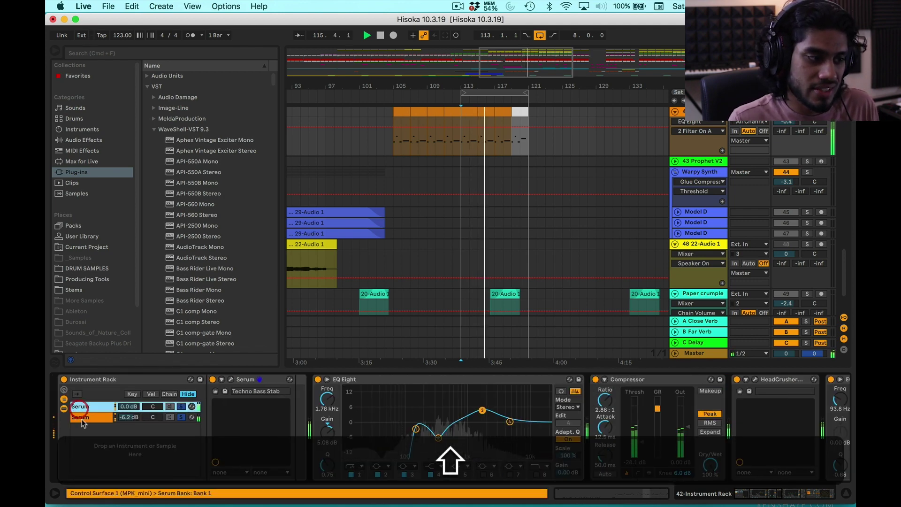
pyautogui.click(87, 417)
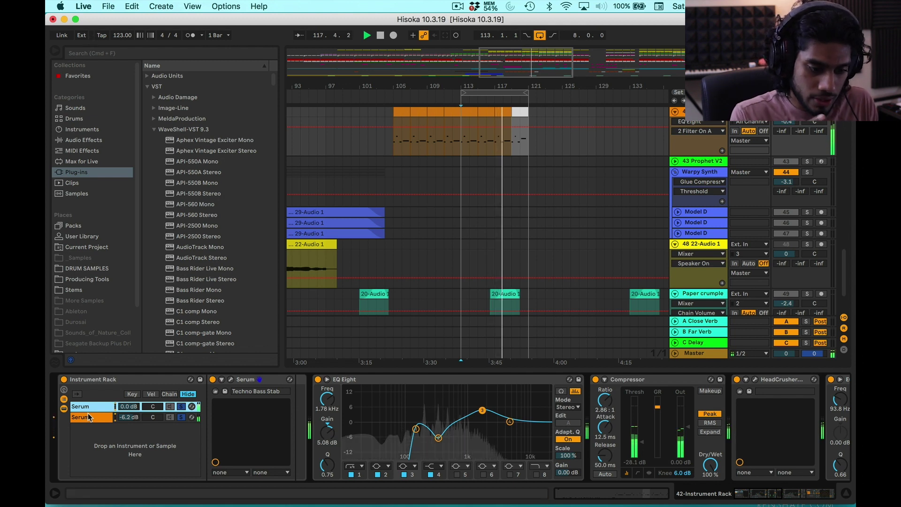
# Show the Compressor Attack automation and scroll the device chain to HeadCrusher
pyautogui.hotkey('shift', 'space')
pyautogui.hscroll(1, 271, 413)
pyautogui.hscroll(5, 273, 416)
pyautogui.click(471, 430)
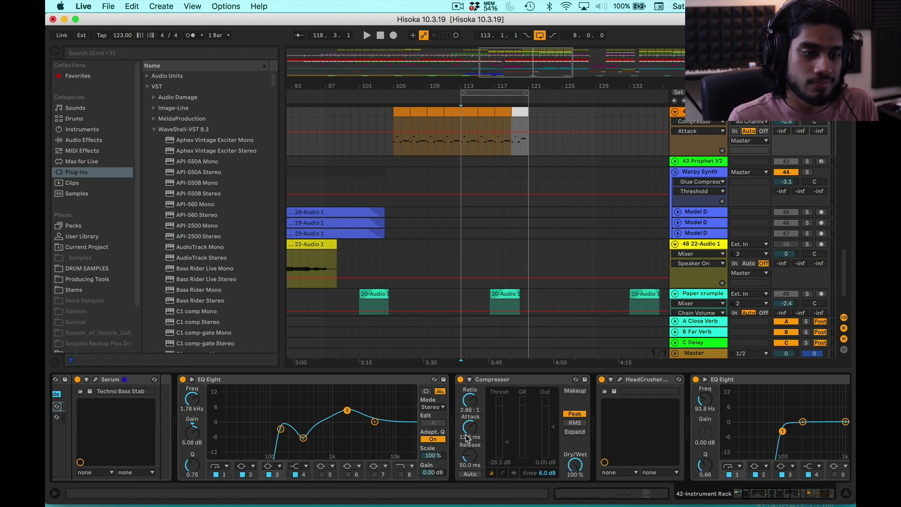
pyautogui.hscroll(5, 471, 437)
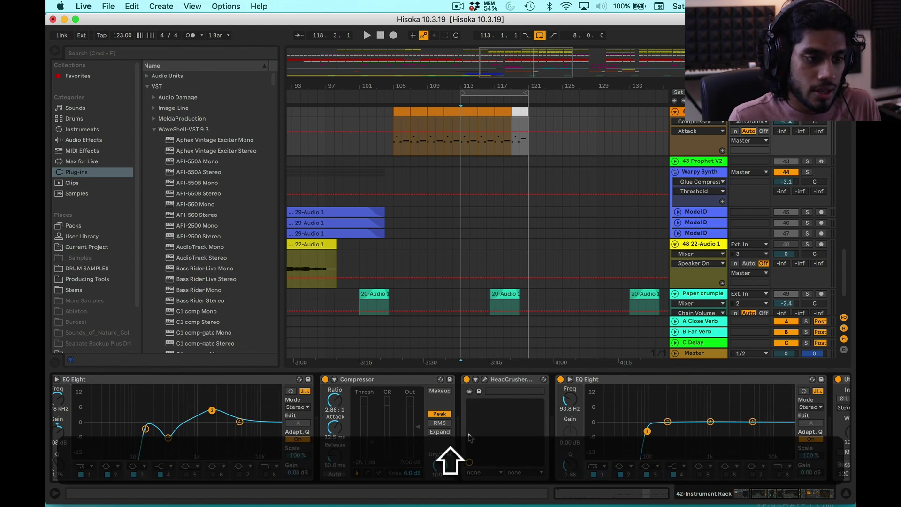
# Open the HeadCrusher window and compare the playing bass with it bypassed and re-enabled
pyautogui.click(487, 384)
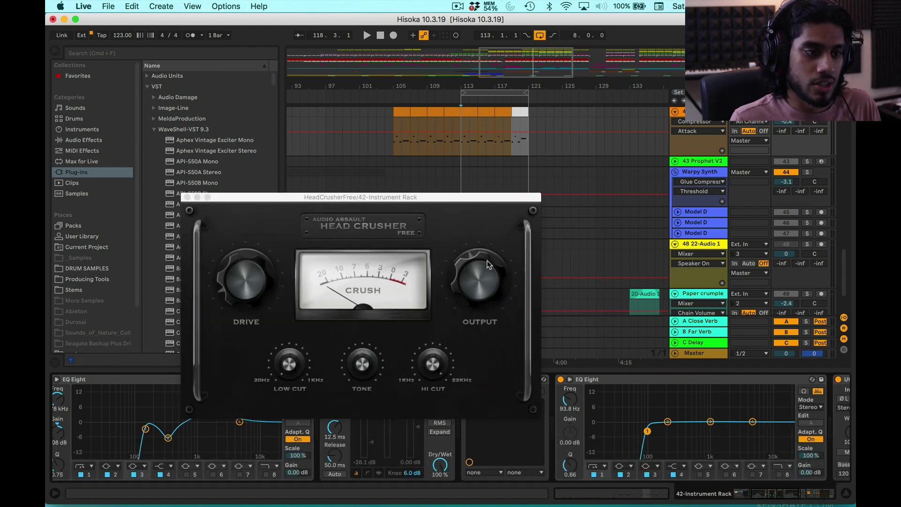
pyautogui.moveTo(489, 197); pyautogui.dragTo(496, 153)
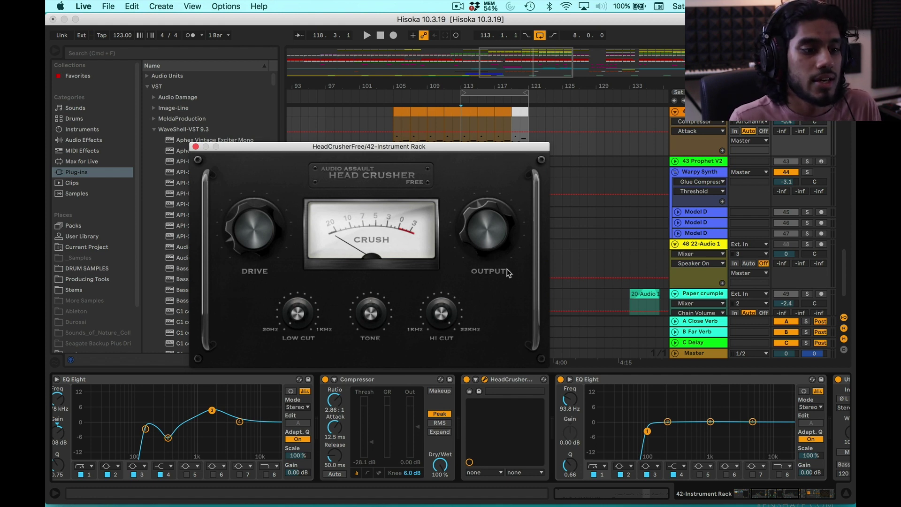
pyautogui.press('space')
pyautogui.click(467, 379)
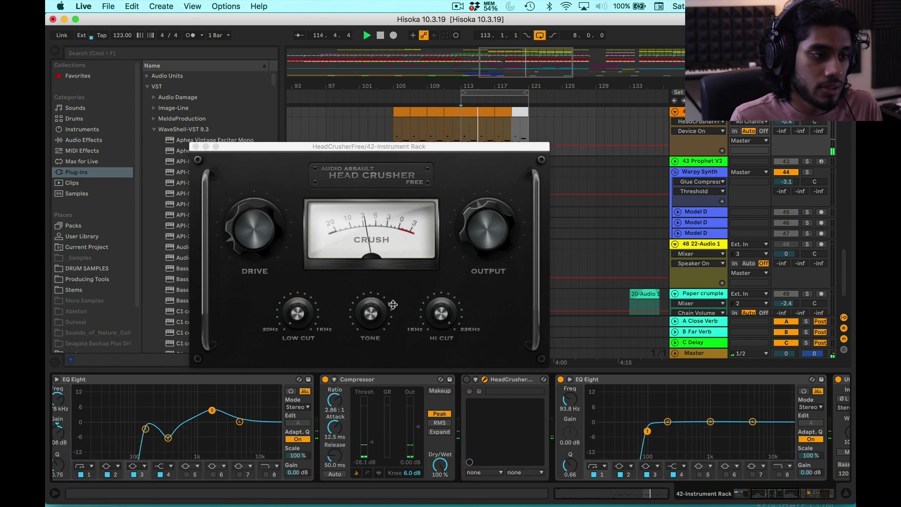
pyautogui.click(467, 379)
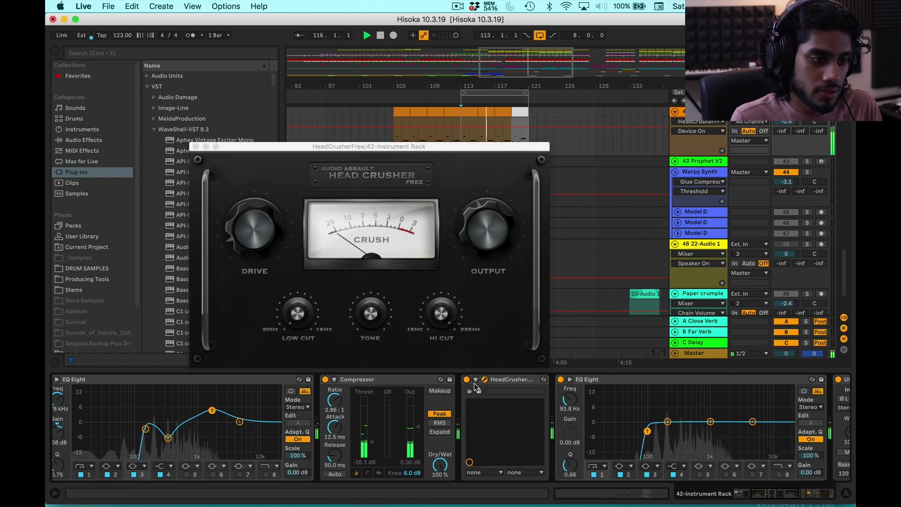
# Turn HeadCrusher's Drive down slightly and close the plug-in window
pyautogui.click(261, 241)
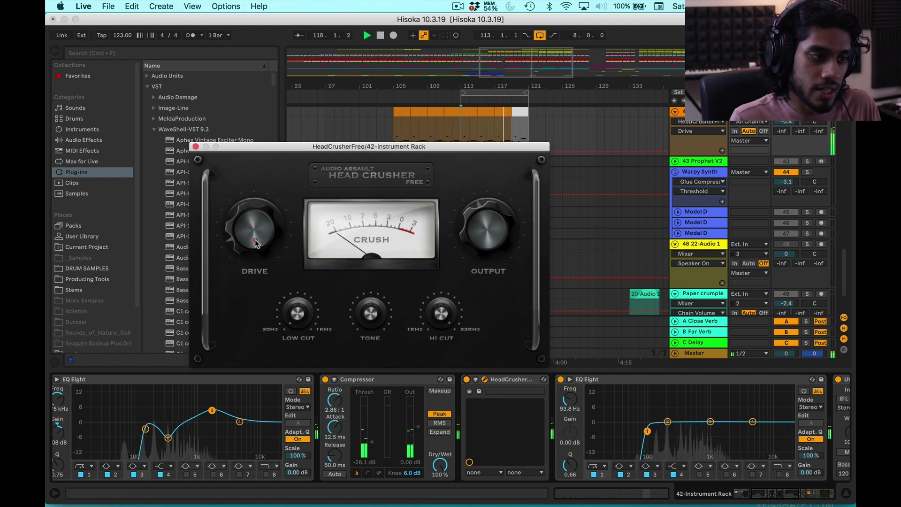
pyautogui.click(242, 132)
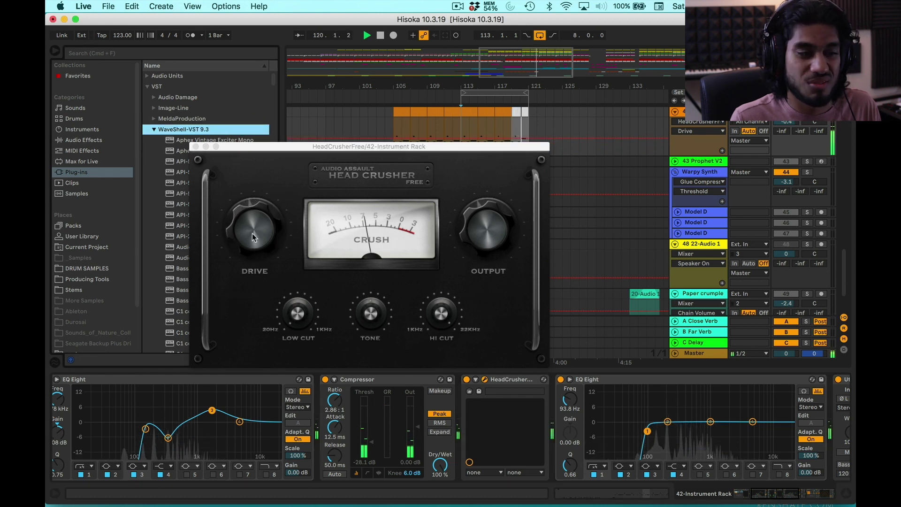
pyautogui.moveTo(252, 233); pyautogui.dragTo(239, 249)
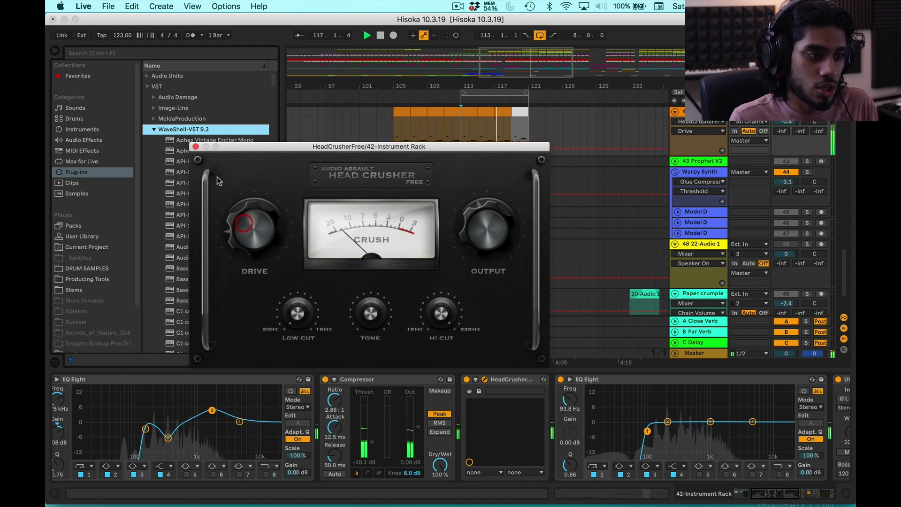
pyautogui.click(239, 236)
# Close the Head Crusher window and review the second EQ Eight's low-cut band
pyautogui.click(196, 147)
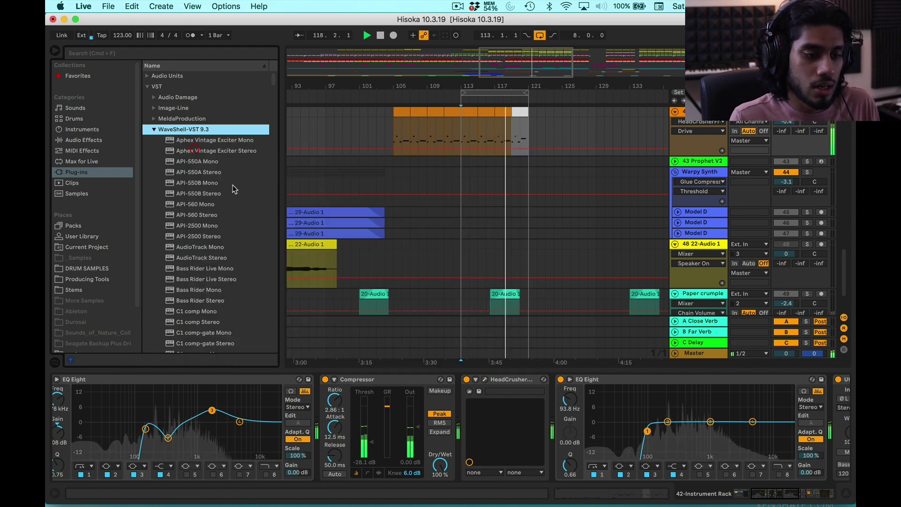
pyautogui.hscroll(5, 492, 404)
pyautogui.hscroll(2, 496, 406)
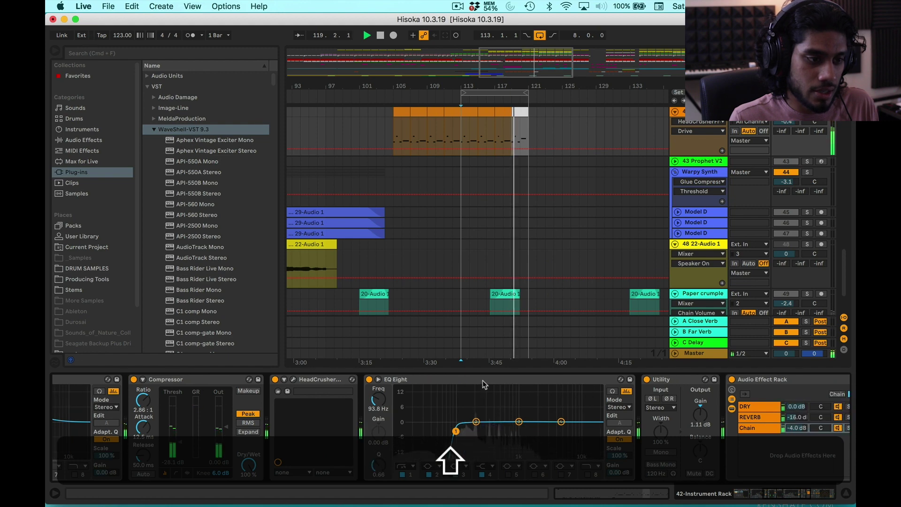
pyautogui.click(482, 379)
pyautogui.click(304, 381)
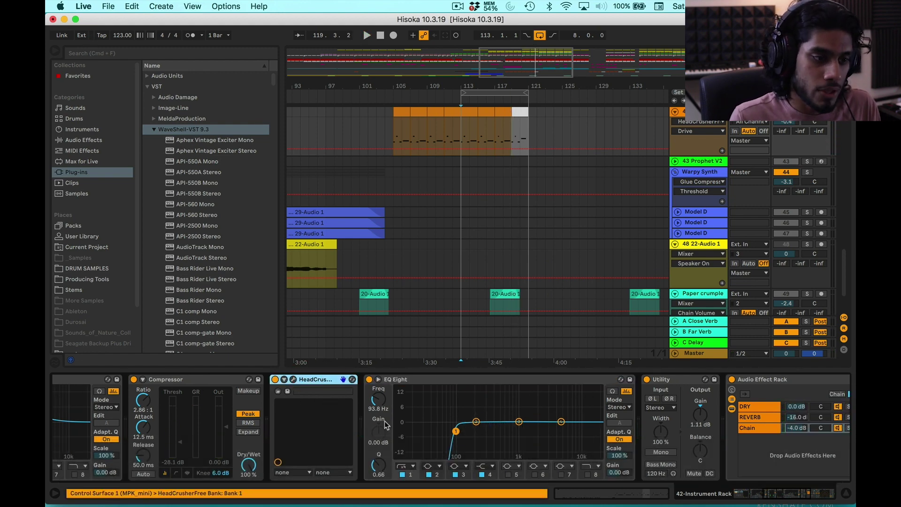
pyautogui.click(456, 432)
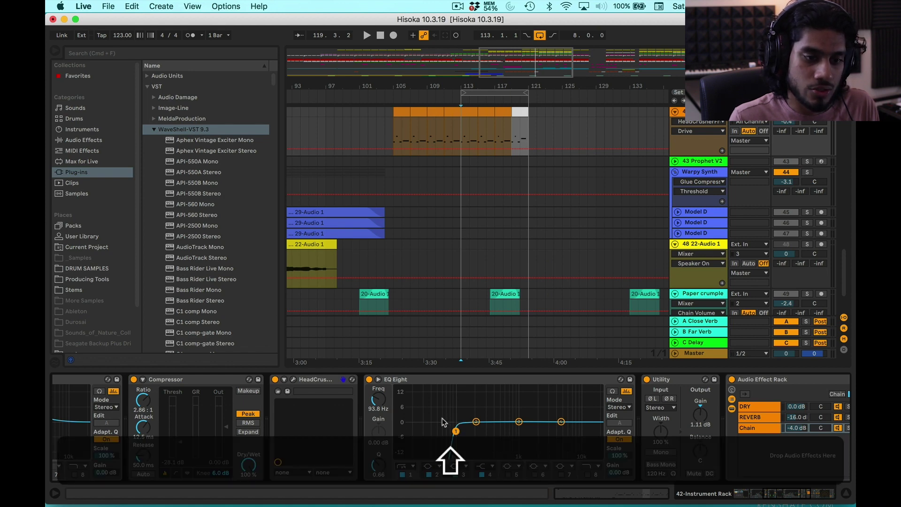
# Select the sends Audio Effect Rack and show the ValhallaVintageVerb on its REVERB chain
pyautogui.hscroll(10, 419, 398)
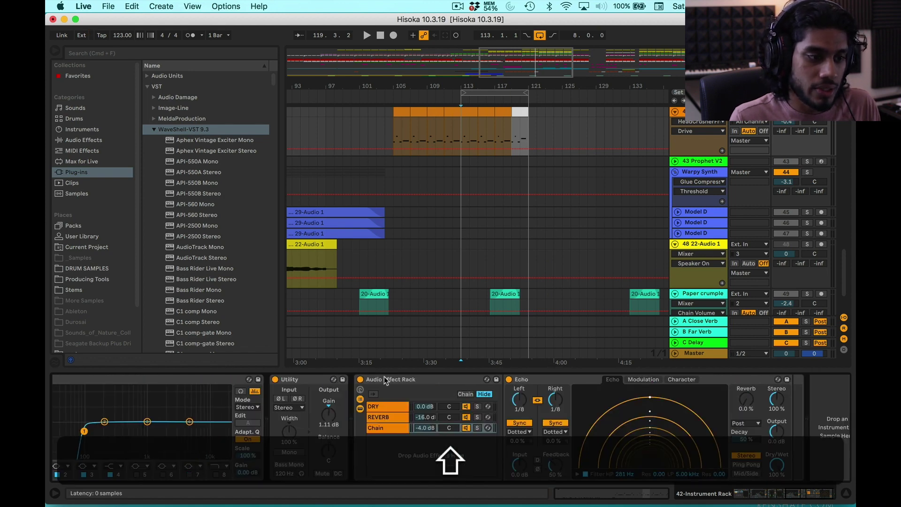
pyautogui.click(384, 380)
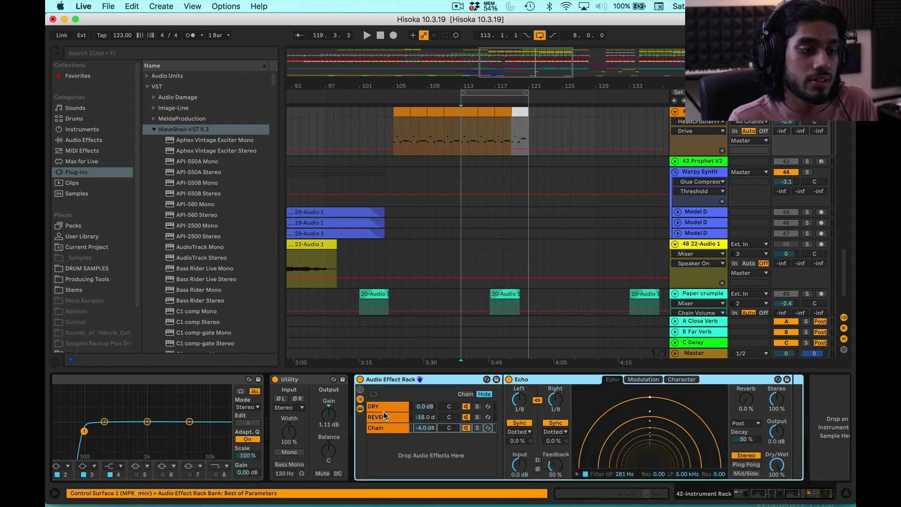
pyautogui.click(382, 415)
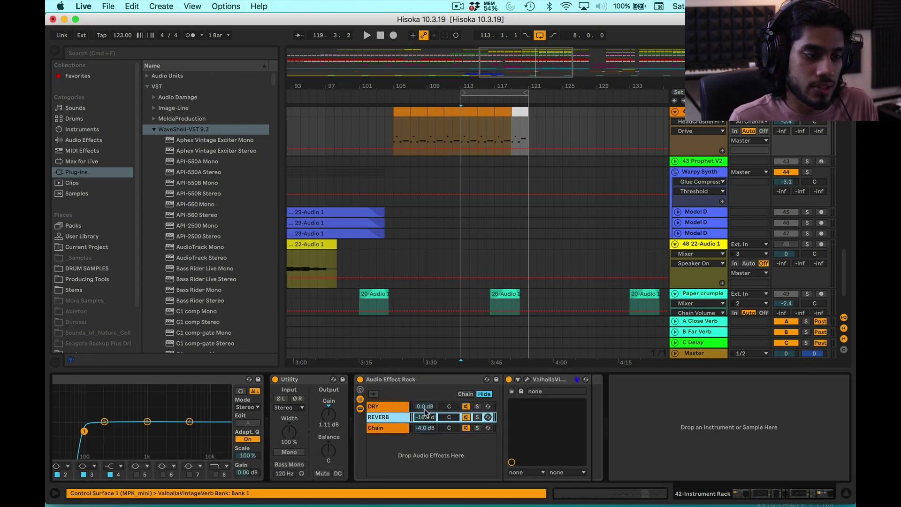
# Open the ValhallaVintageVerb editor, then view the Echo device on the chain named Chain
pyautogui.click(526, 380)
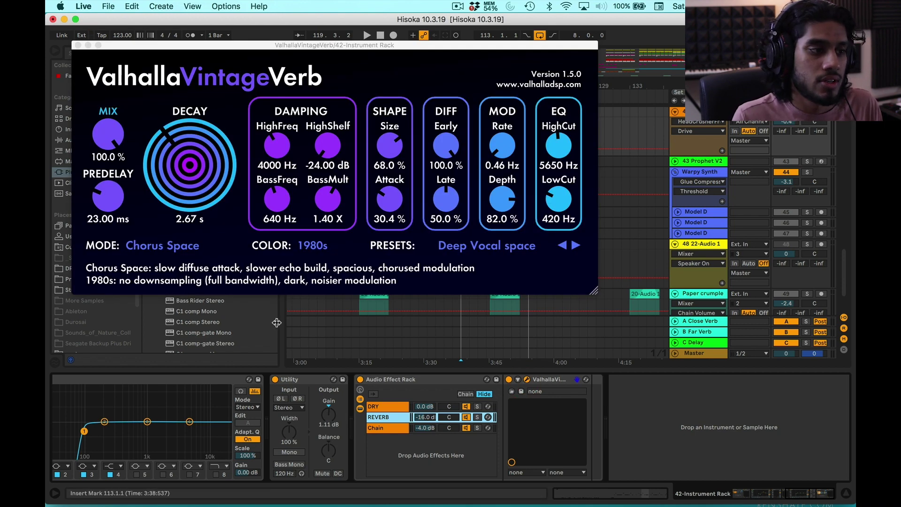
pyautogui.click(391, 428)
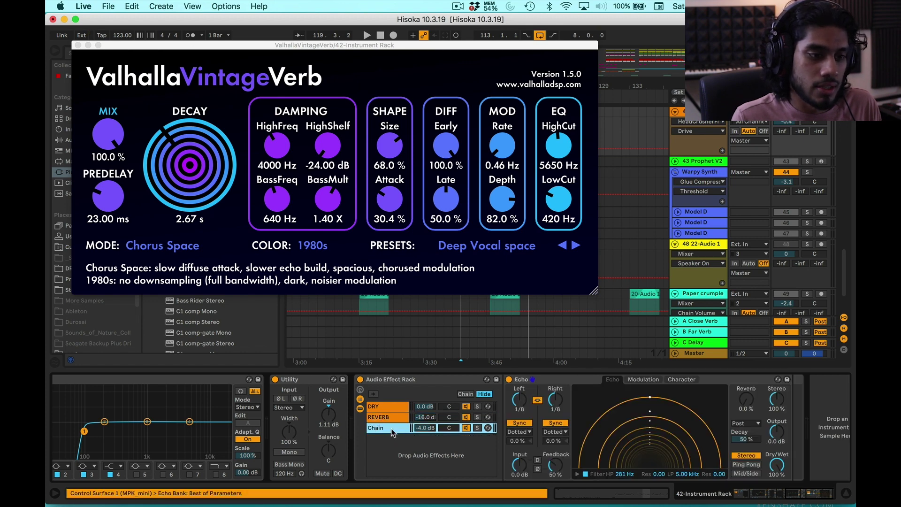
pyautogui.click(536, 381)
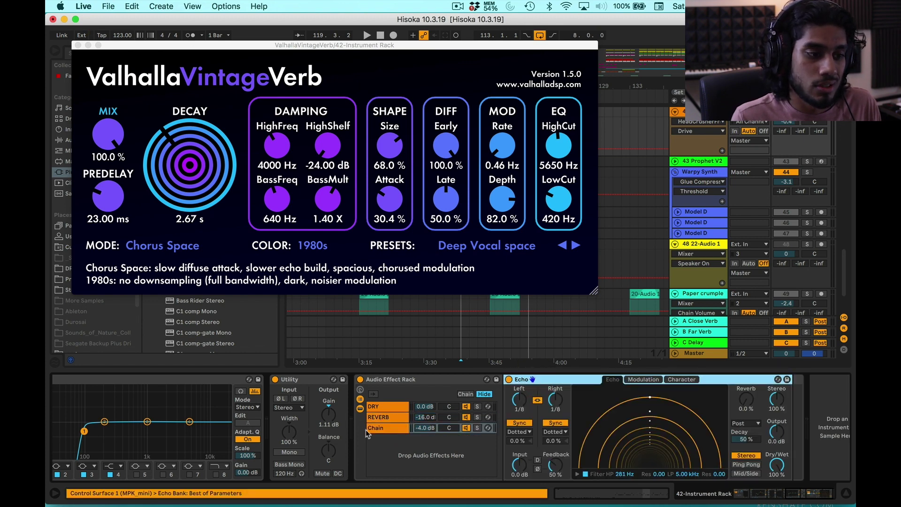
pyautogui.click(380, 429)
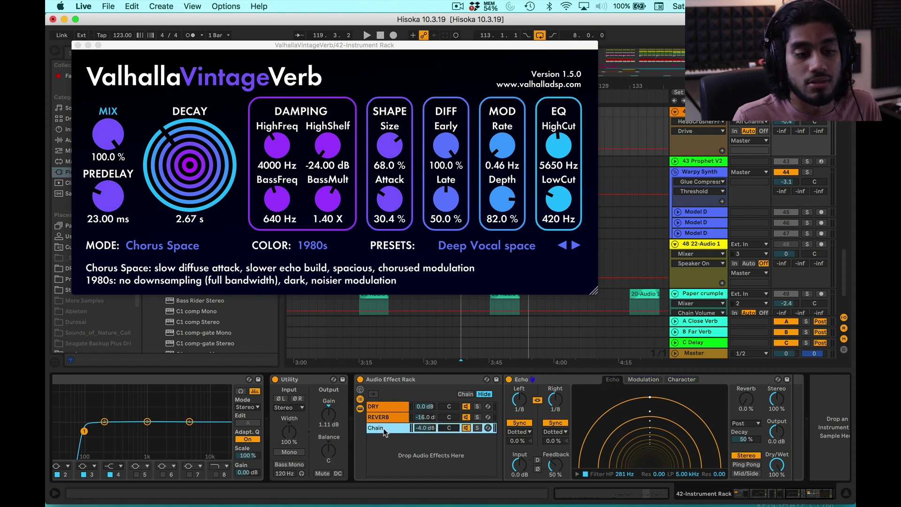
# Close the ValhallaVintageVerb window and bring the Instrument Rack back into view
pyautogui.click(78, 44)
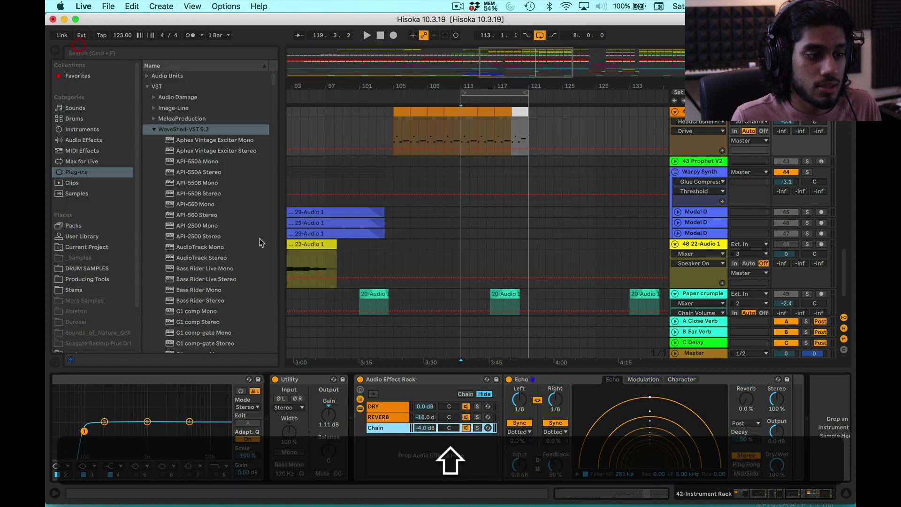
pyautogui.hscroll(-10, 392, 396)
pyautogui.hscroll(-4, 392, 395)
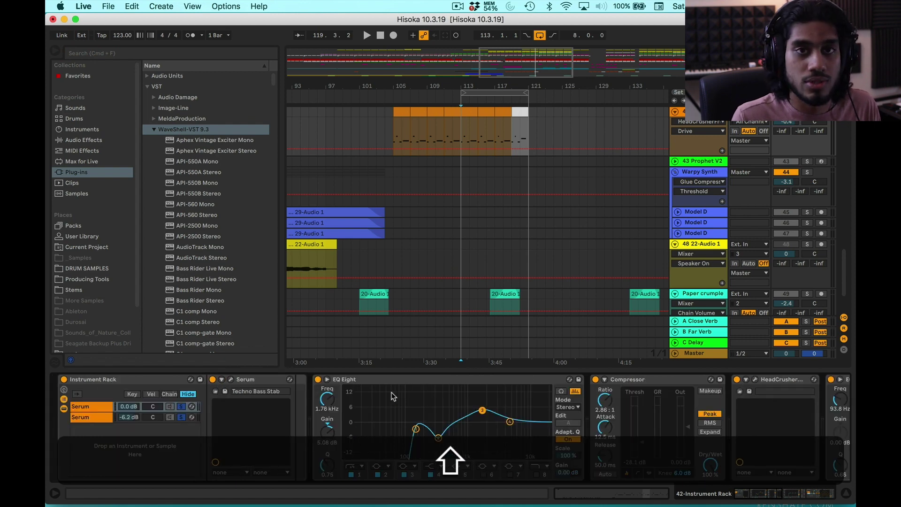
# Play the bass stab from bar 113, then stop playback
pyautogui.click(455, 133)
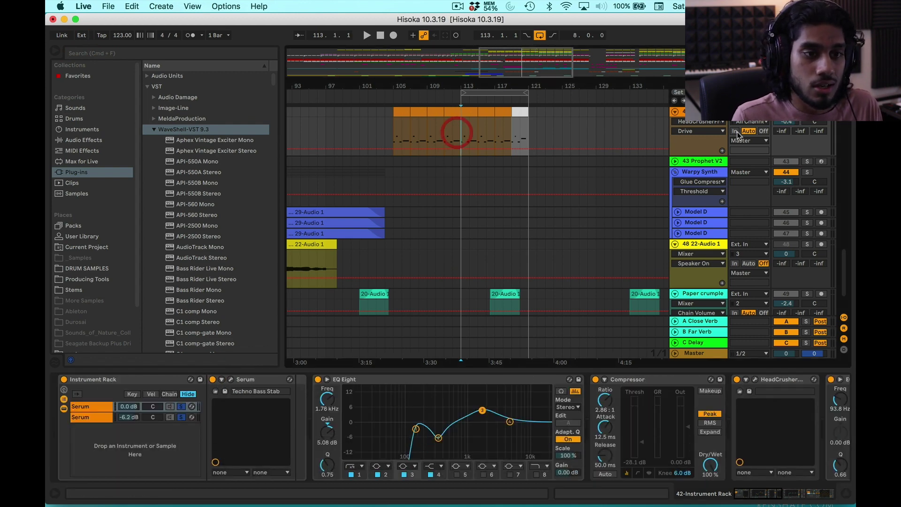
pyautogui.scroll(1, 479, 281)
pyautogui.scroll(5, 479, 277)
pyautogui.press('space')
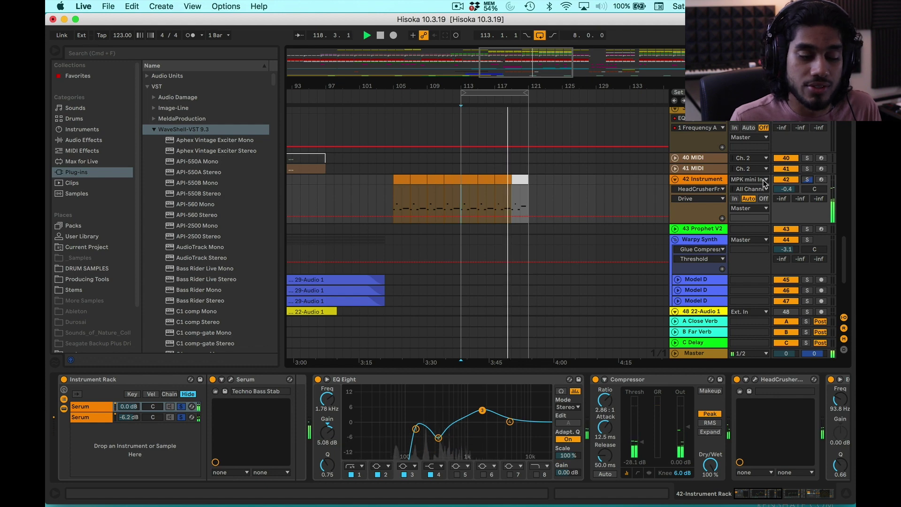
pyautogui.press('space')
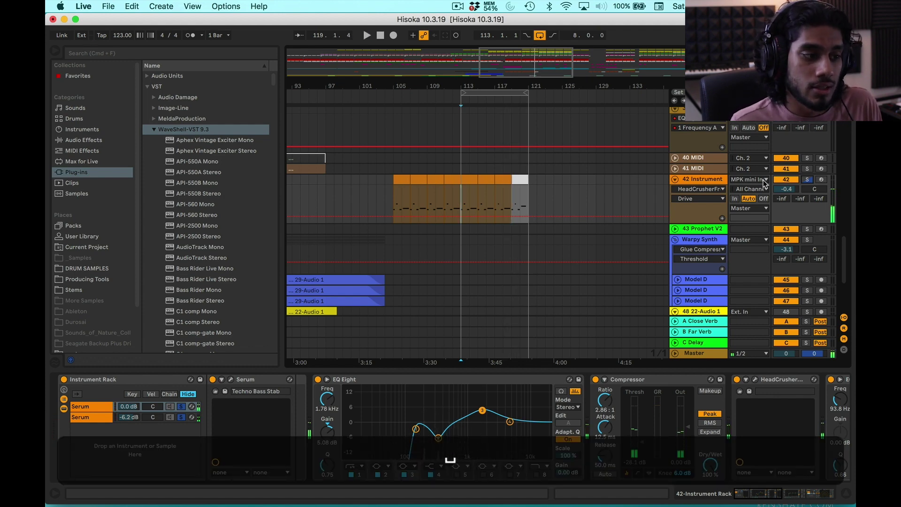